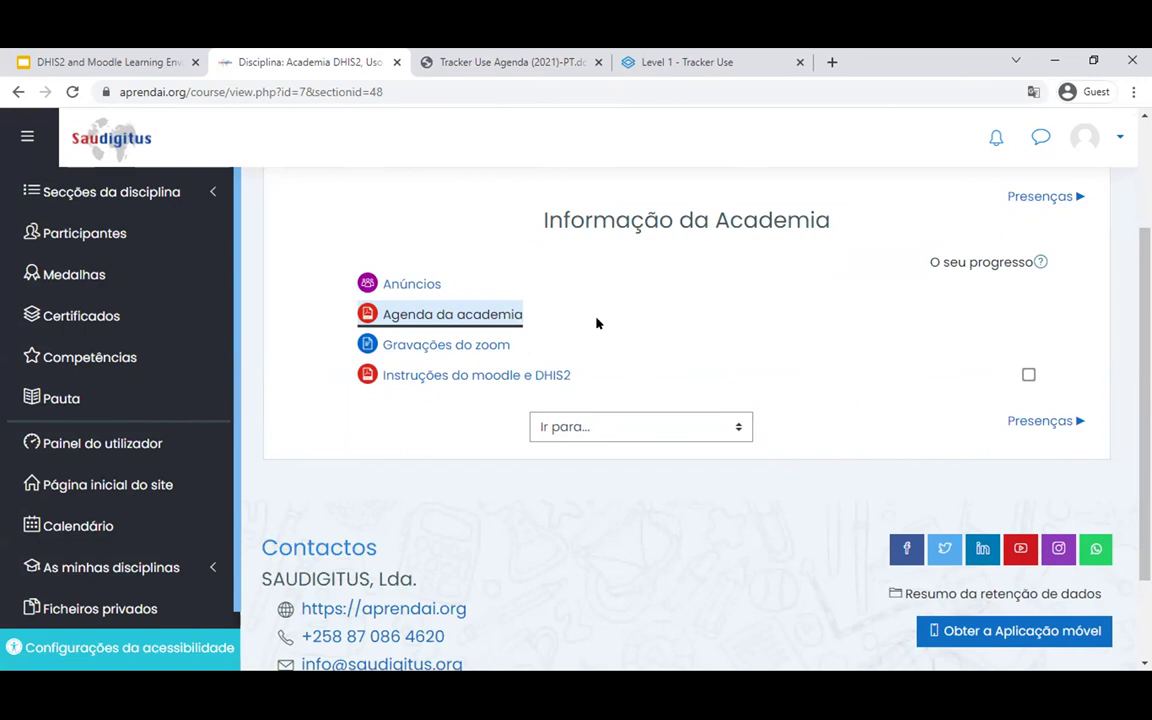
Open the 'Instruções do moodle e DHIS2' PDF, browse its five slides, then close it
left_click(483, 378)
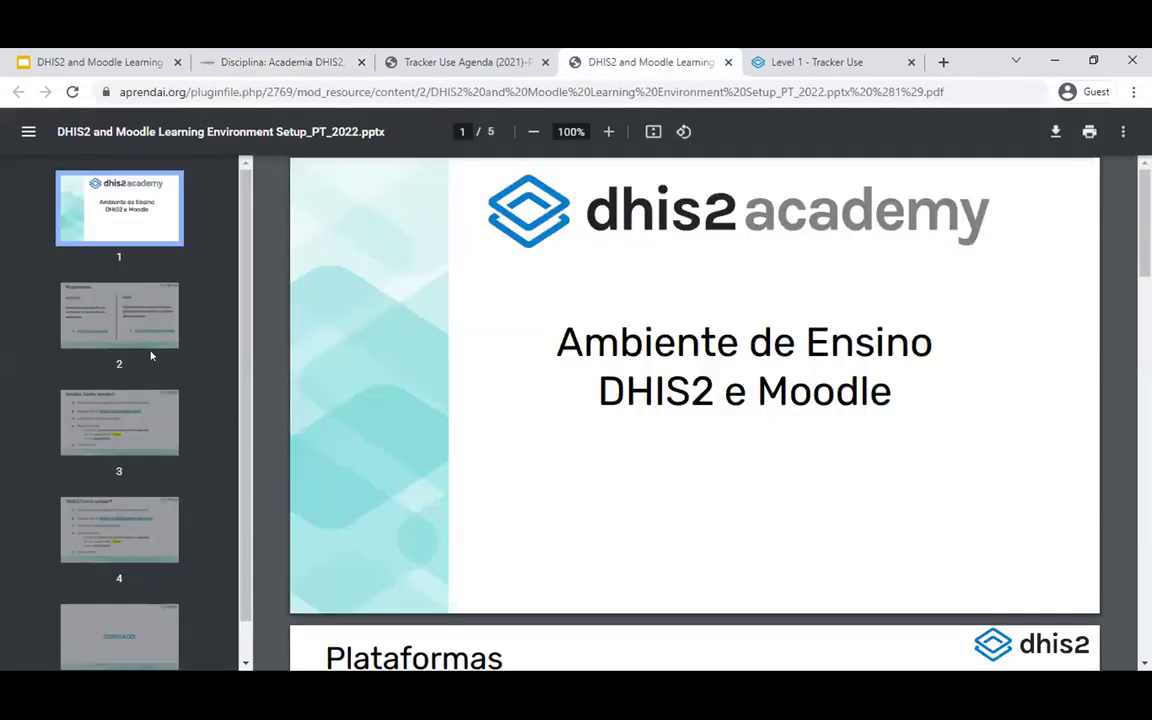
scroll(152, 355, "down", 1)
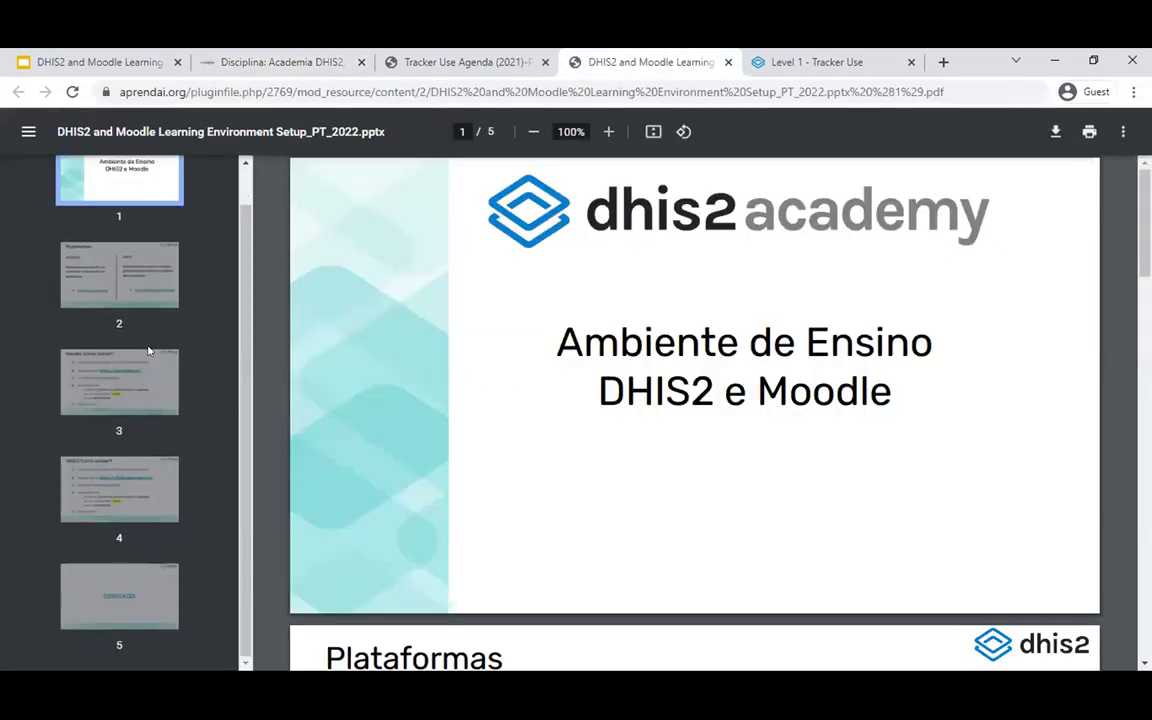
scroll(148, 355, "up", 1)
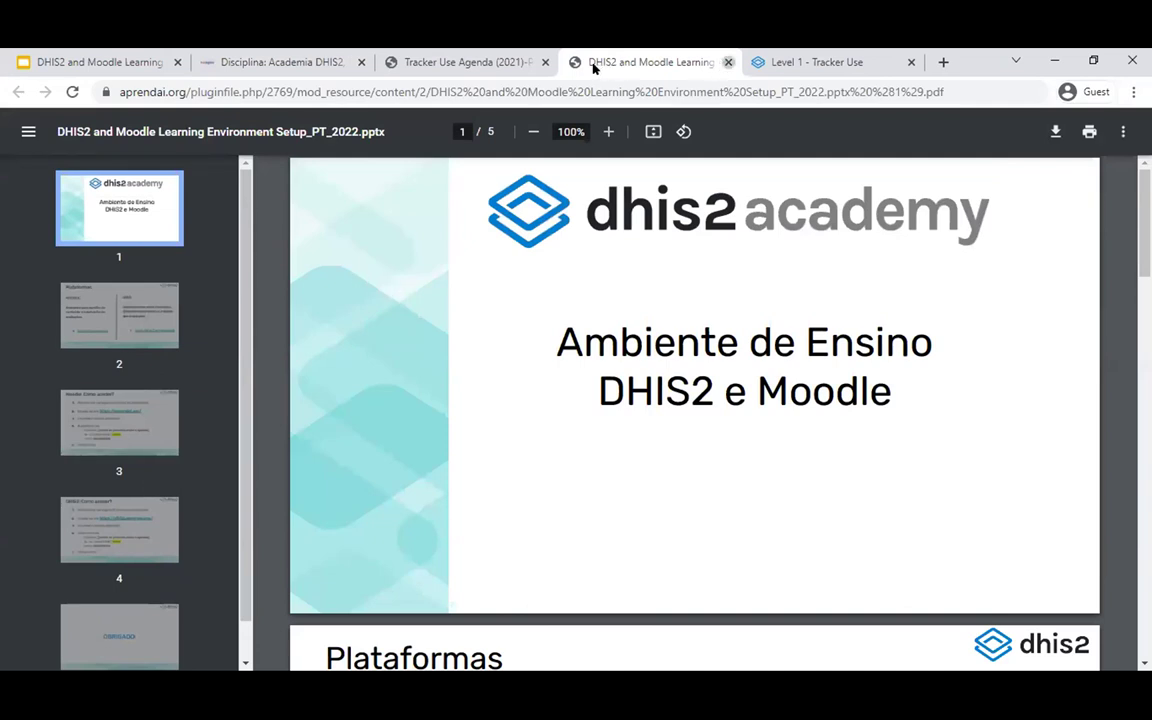
key("ctrl+w")
key("ctrl+w")
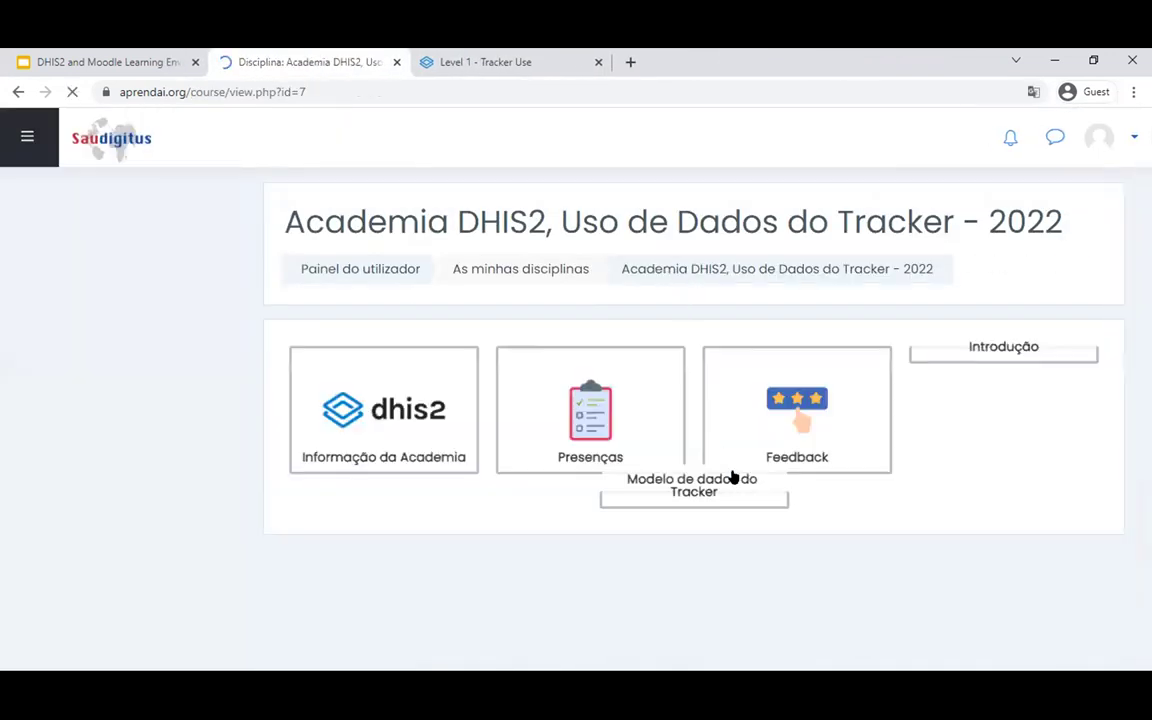
Open the Presenças tile and its 'Dia 1 - Presença' attendance activity
scroll(740, 440, "down", 1)
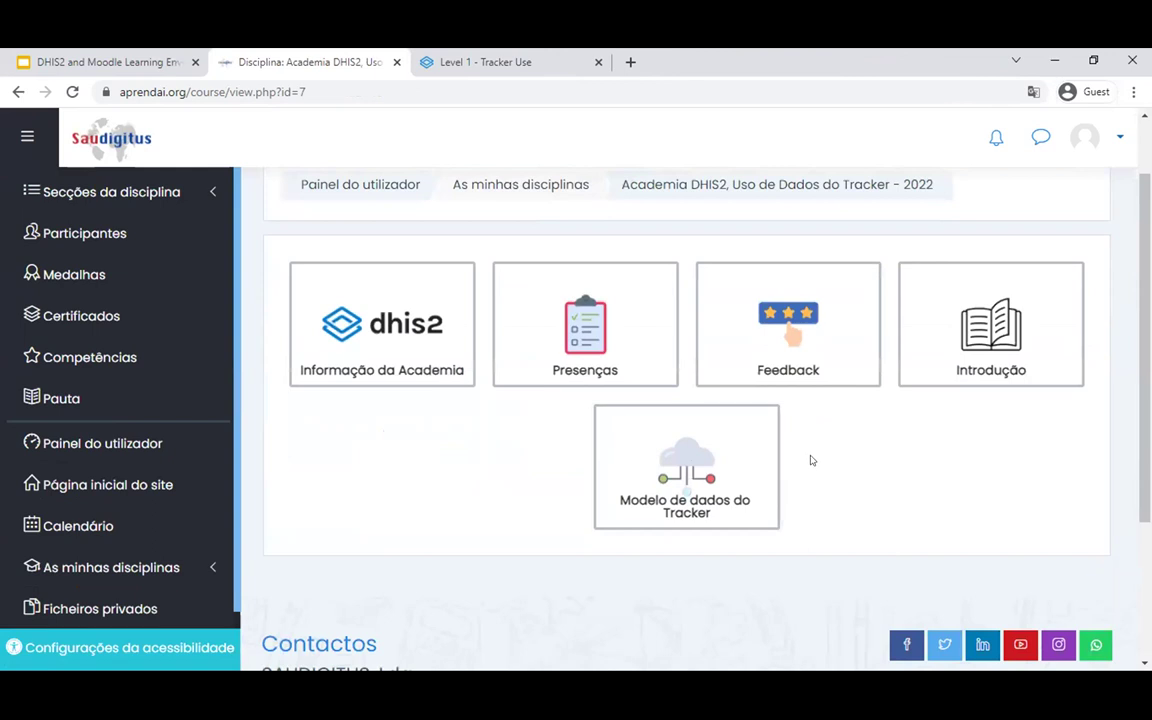
scroll(810, 458, "down", 1)
scroll(761, 458, "up", 2)
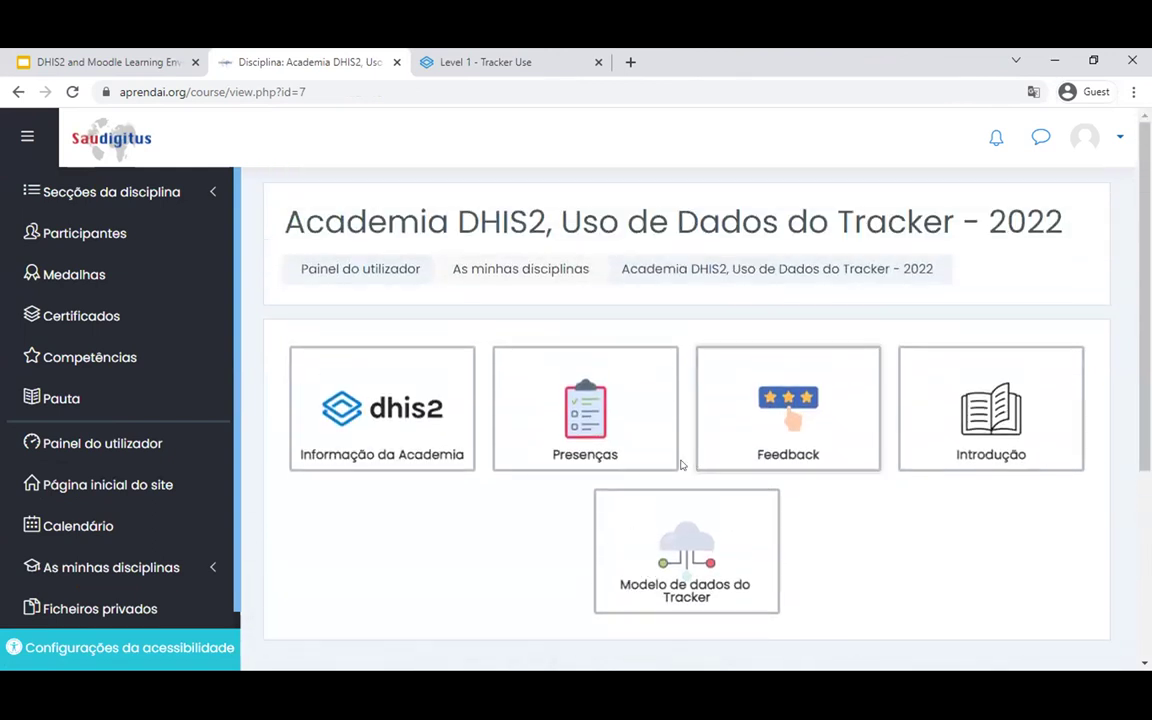
left_click(603, 421)
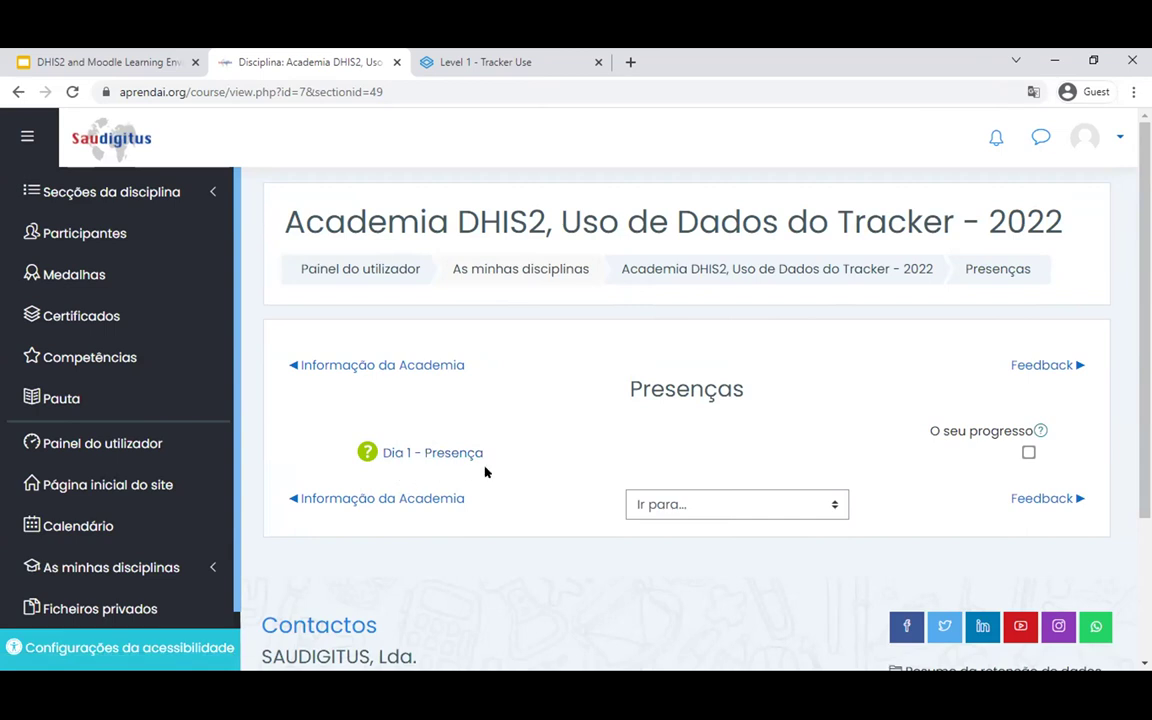
left_click(437, 455)
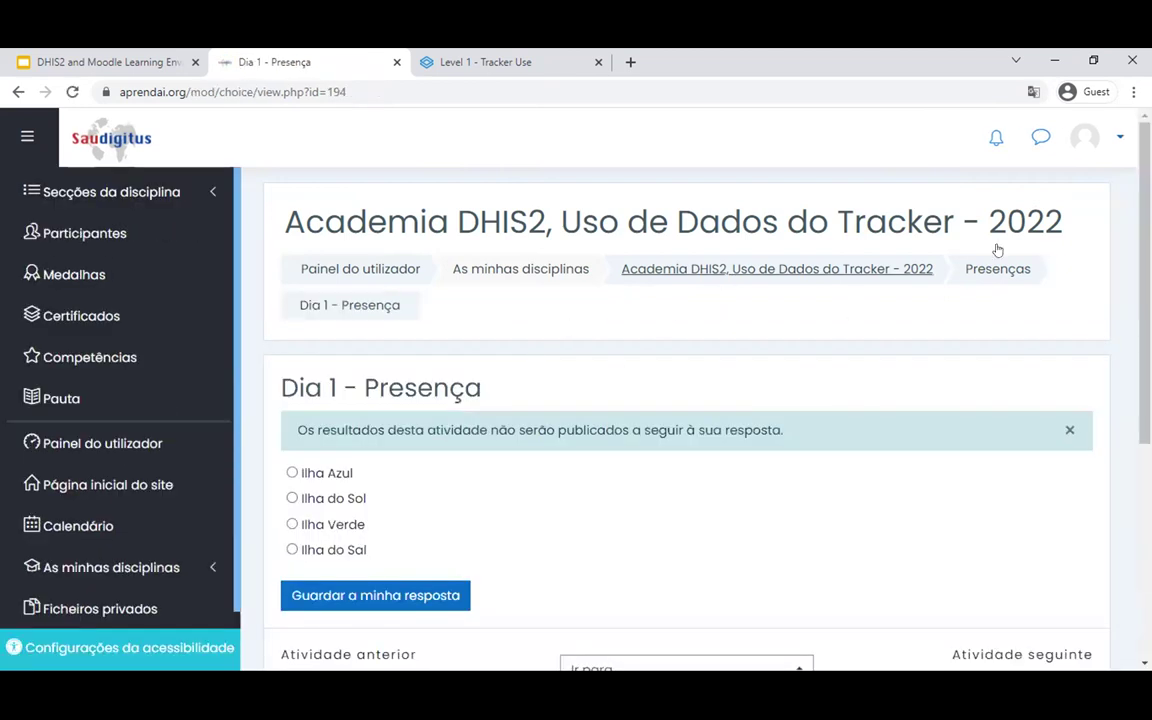
Select Ilha do Sal as the Dia 1 attendance answer
scroll(788, 317, "down", 3)
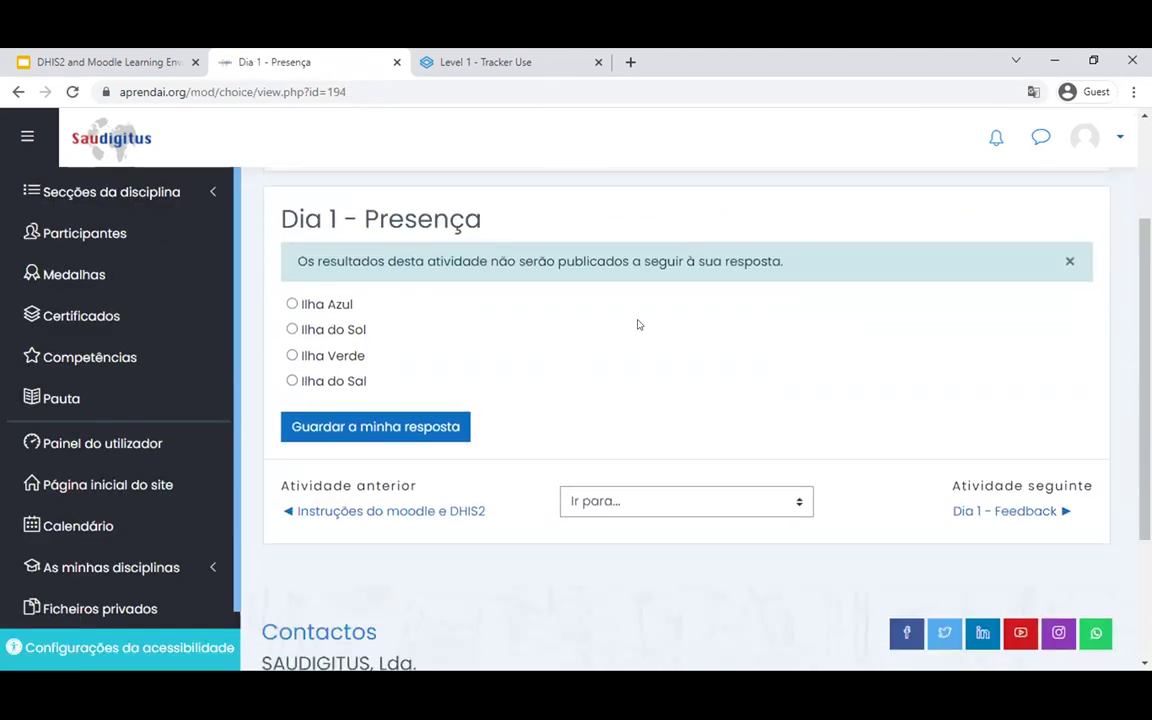
scroll(638, 324, "up", 2)
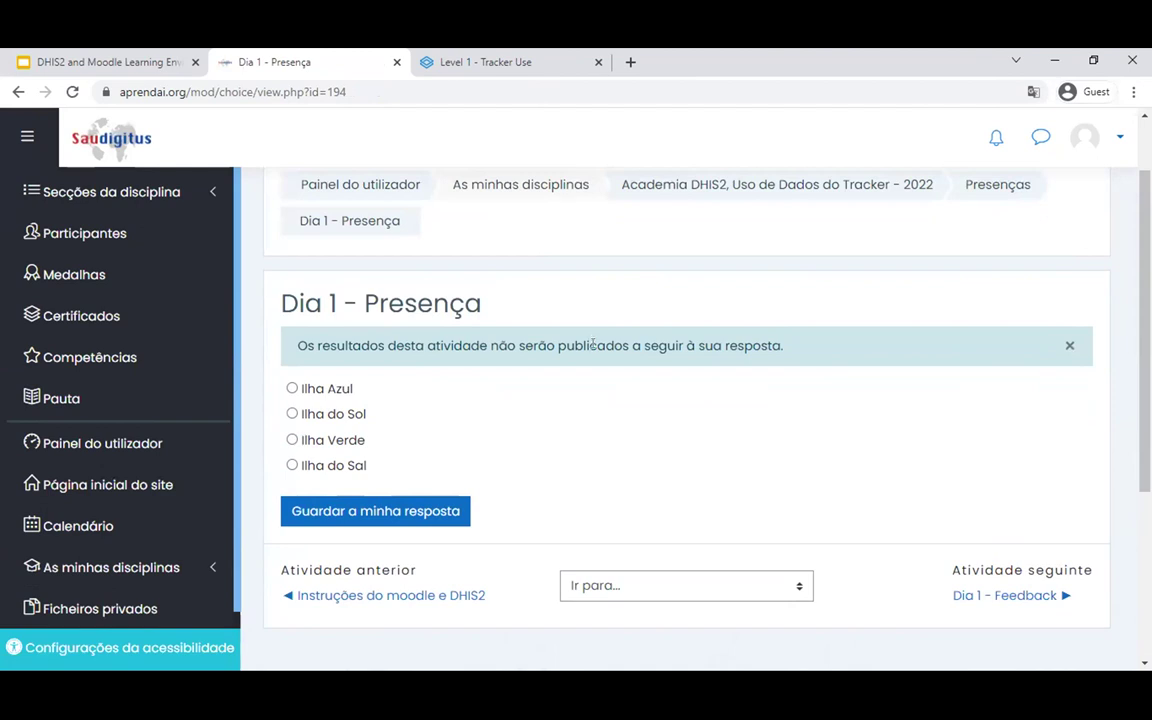
scroll(370, 404, "down", 1)
scroll(437, 352, "up", 1)
left_click(291, 465)
Save the answer with 'Guardar a minha resposta' and check the saved-response confirmation
scroll(519, 342, "down", 2)
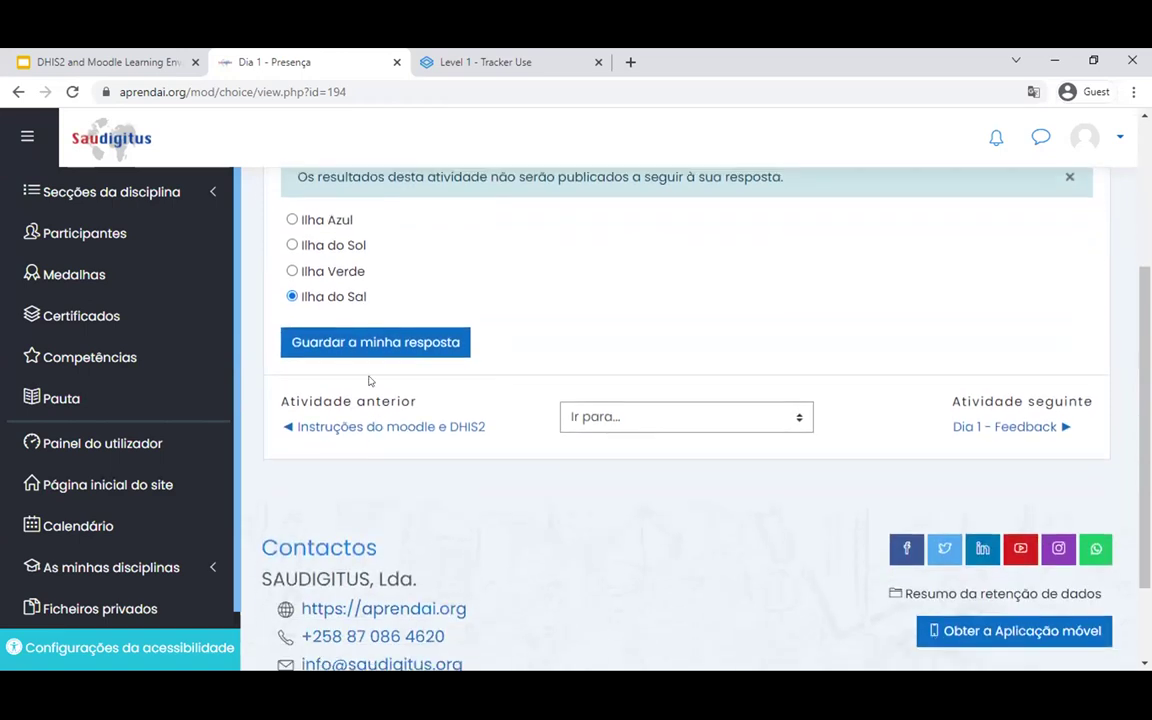
scroll(372, 357, "up", 2)
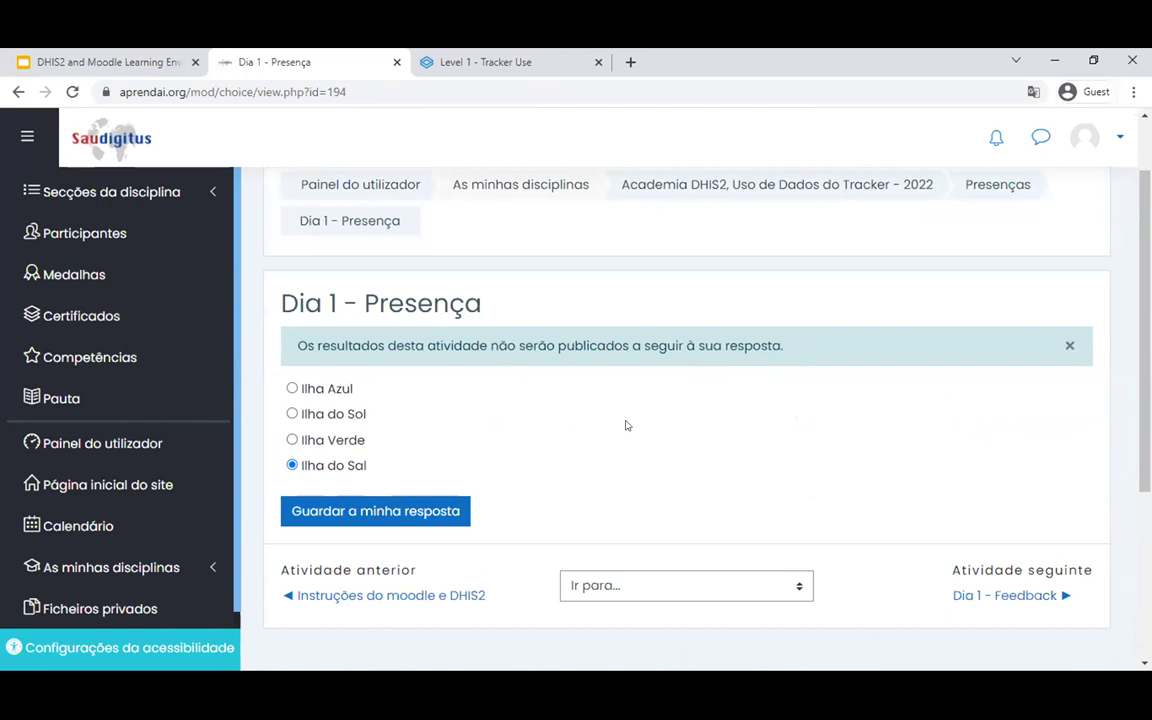
scroll(627, 425, "down", 1)
left_click(411, 427)
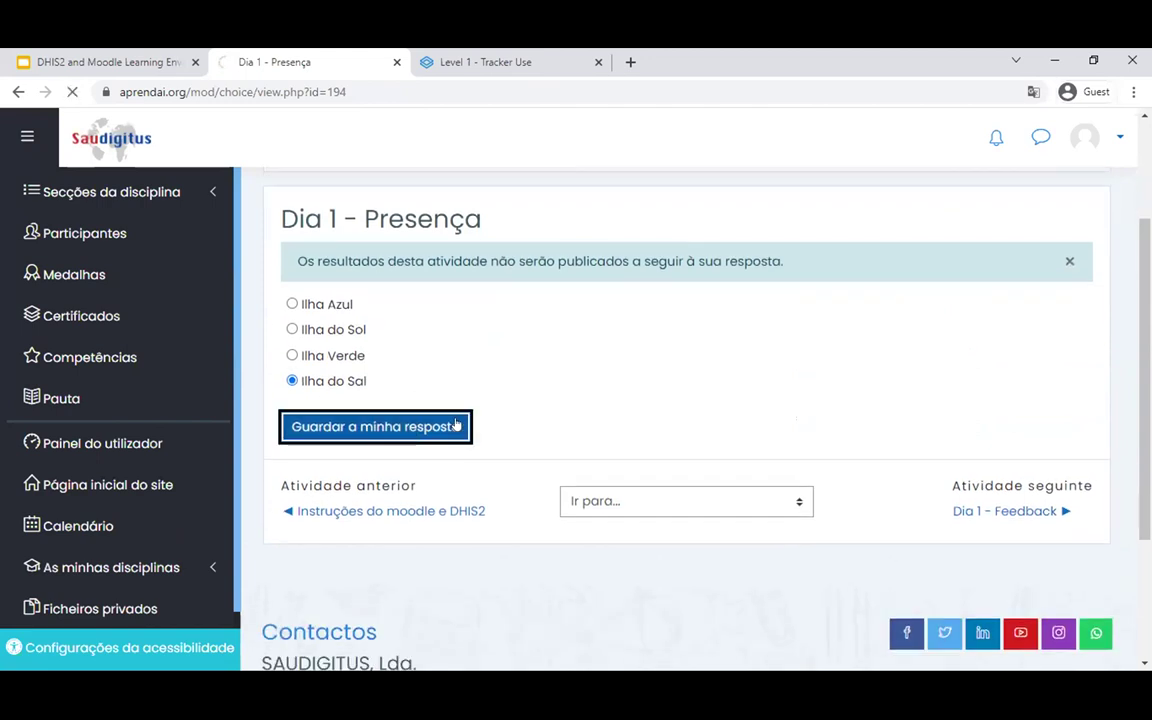
scroll(301, 302, "down", 2)
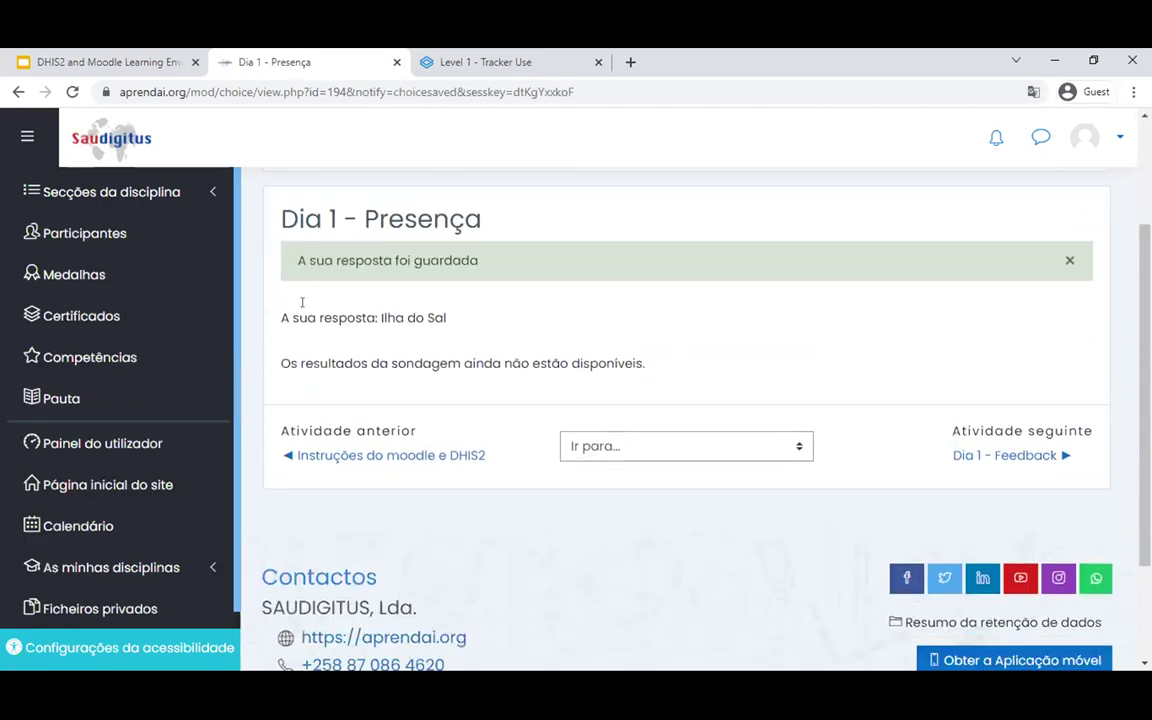
left_click_drag(291, 259, 502, 259)
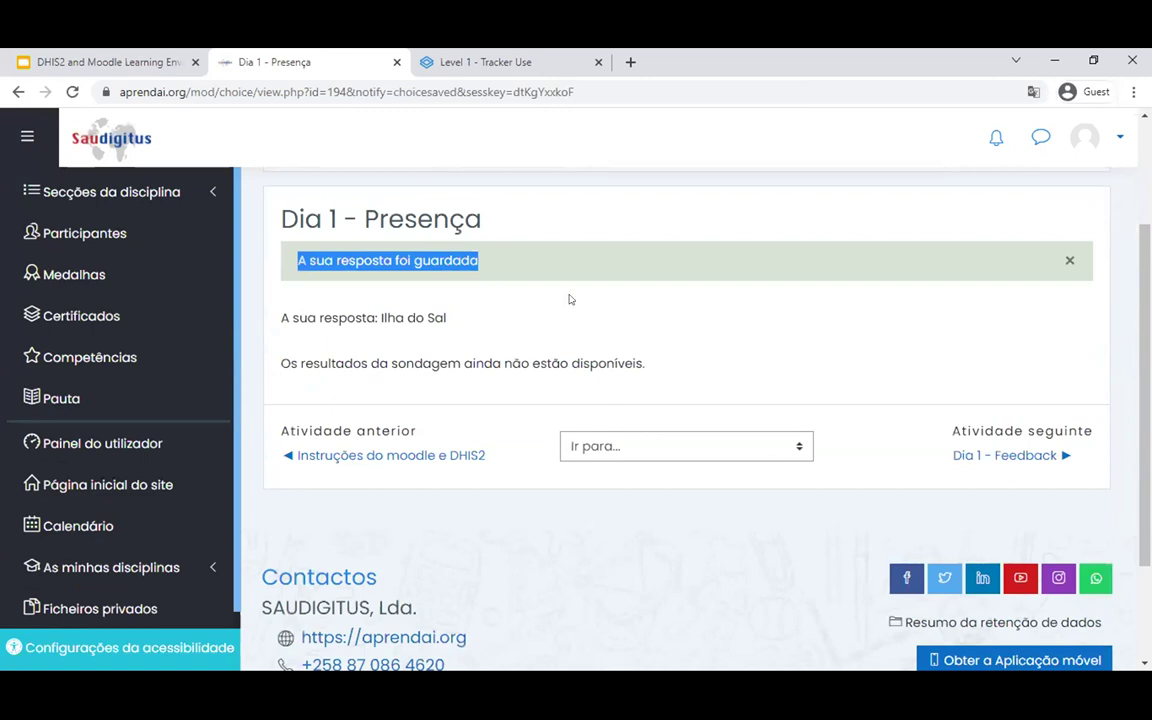
scroll(568, 299, "up", 2)
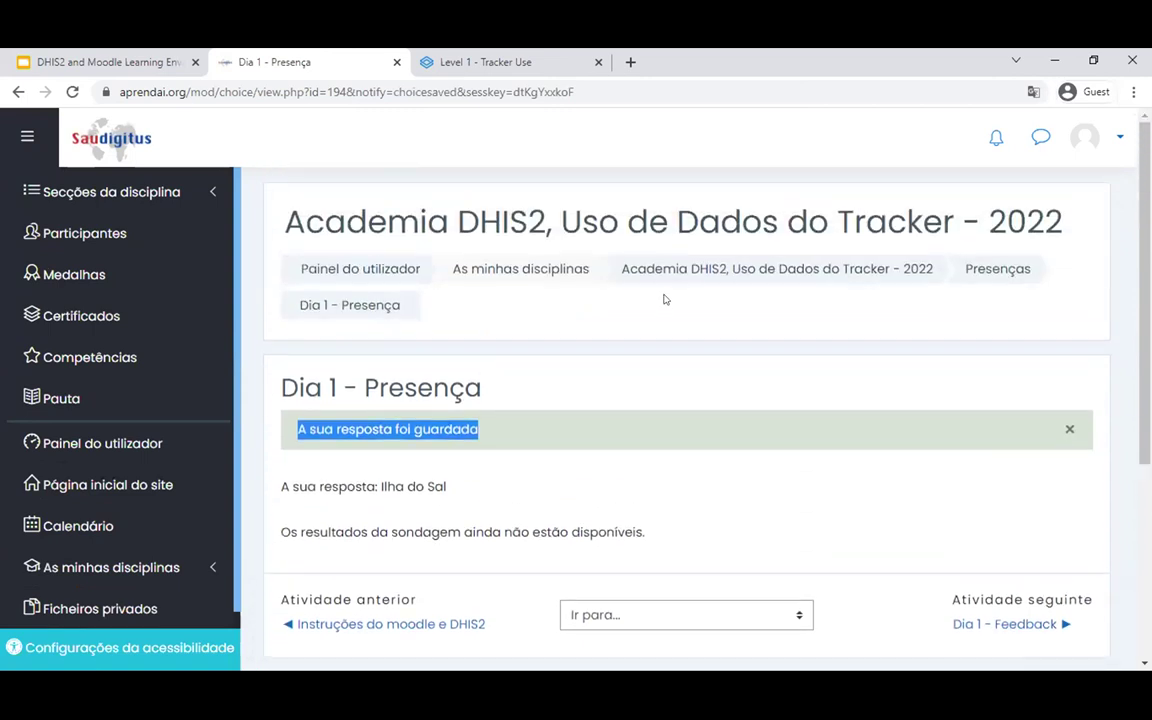
scroll(665, 299, "down", 3)
scroll(707, 301, "up", 2)
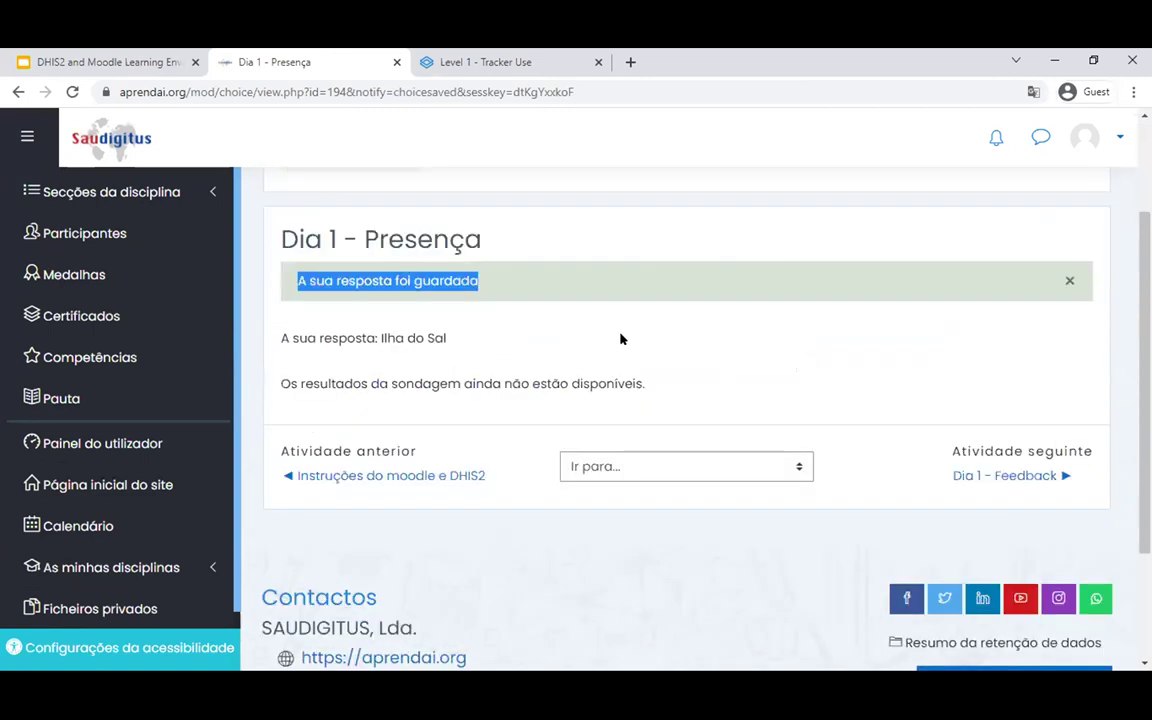
scroll(620, 339, "up", 2)
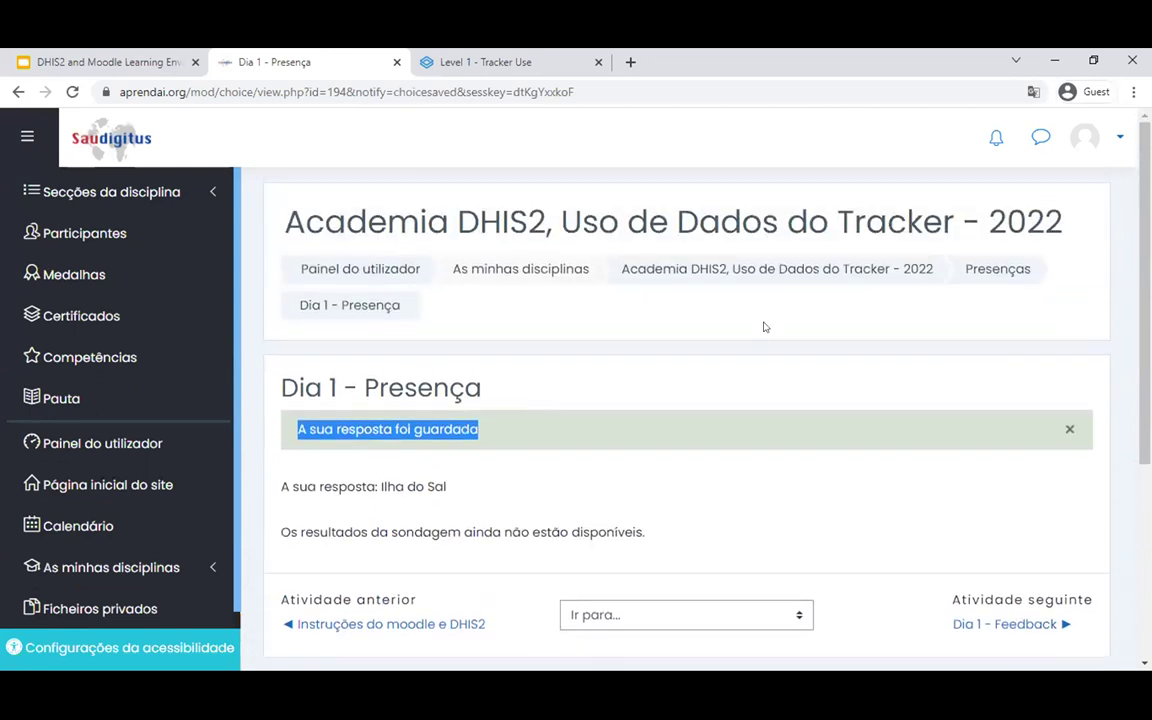
Go back to the course home page and open the Feedback section
left_click(776, 283)
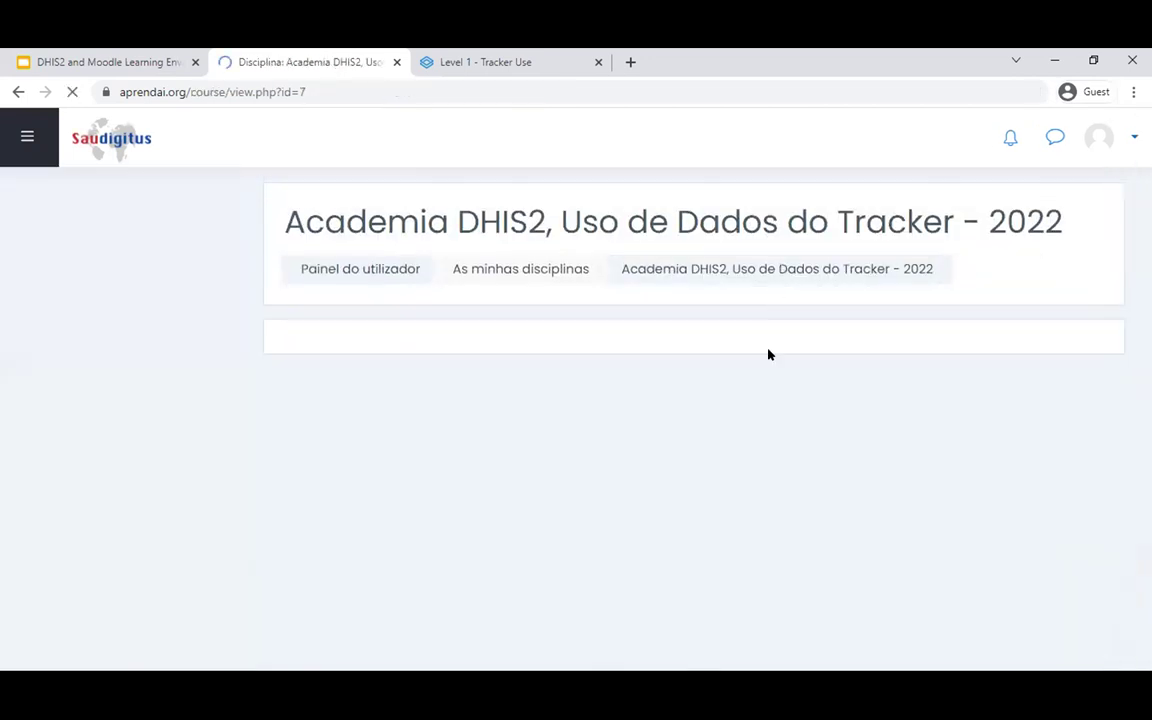
scroll(836, 404, "down", 1)
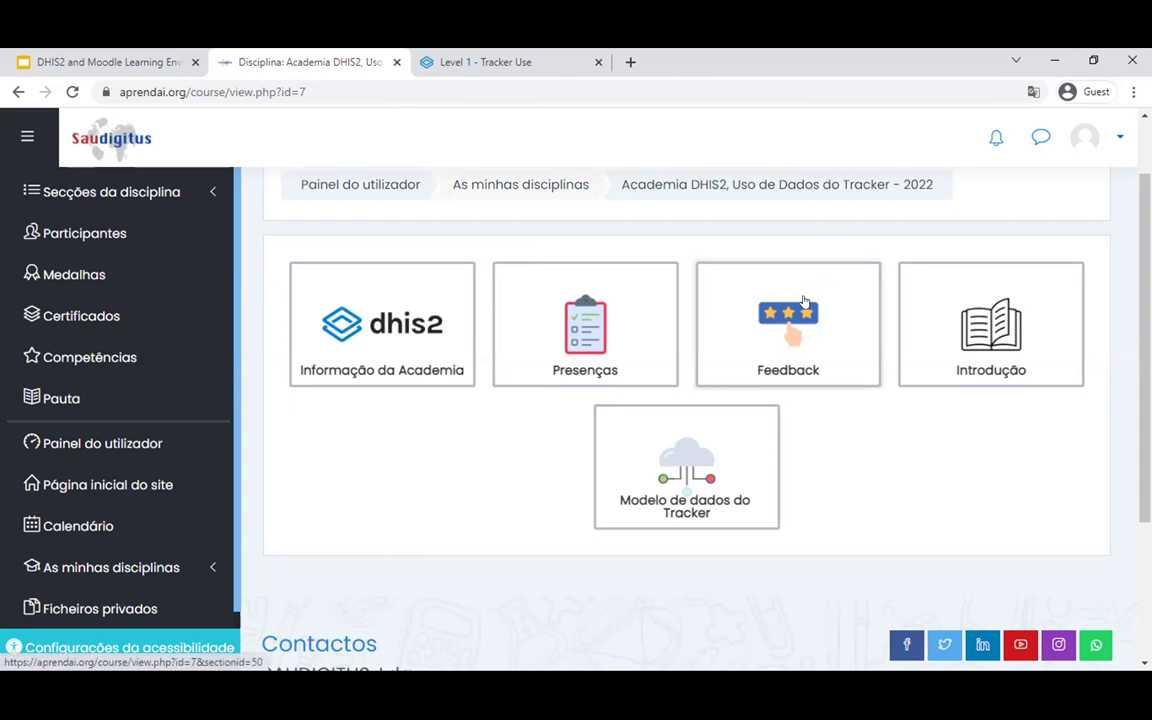
left_click(753, 364)
Review the Dia 1 feedback form, then return to the course home and open the user menu
scroll(750, 370, "down", 3)
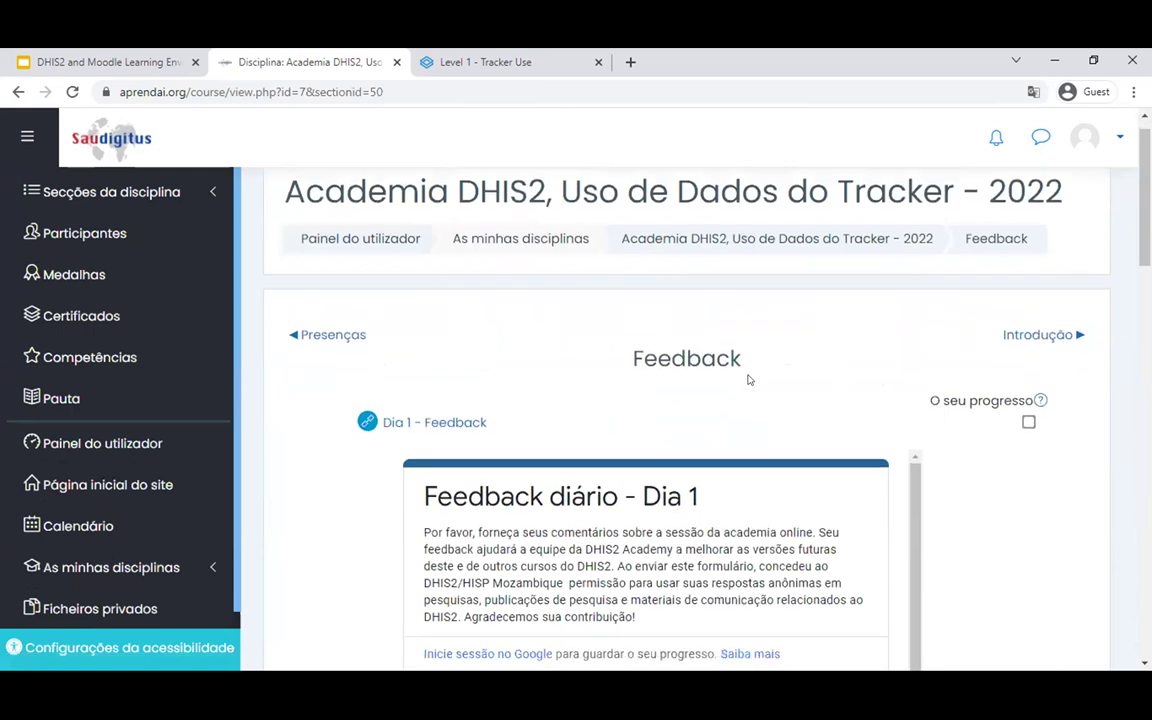
scroll(748, 378, "up", 1)
scroll(748, 380, "down", 2)
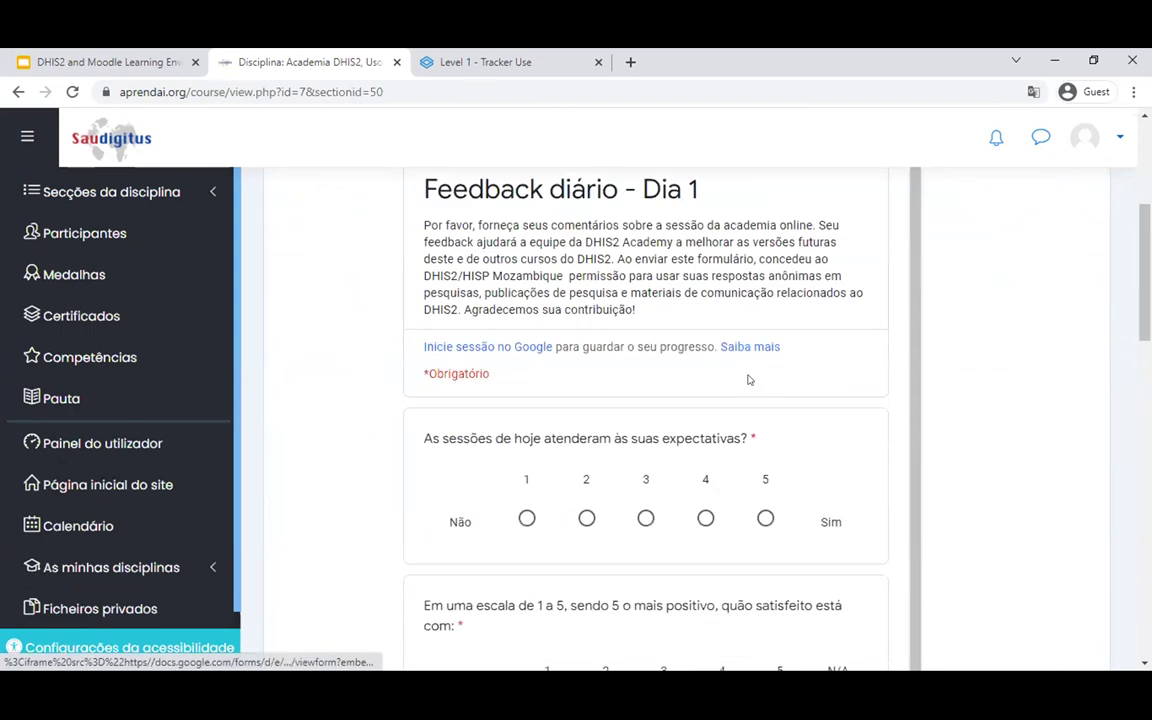
scroll(752, 410, "down", 1)
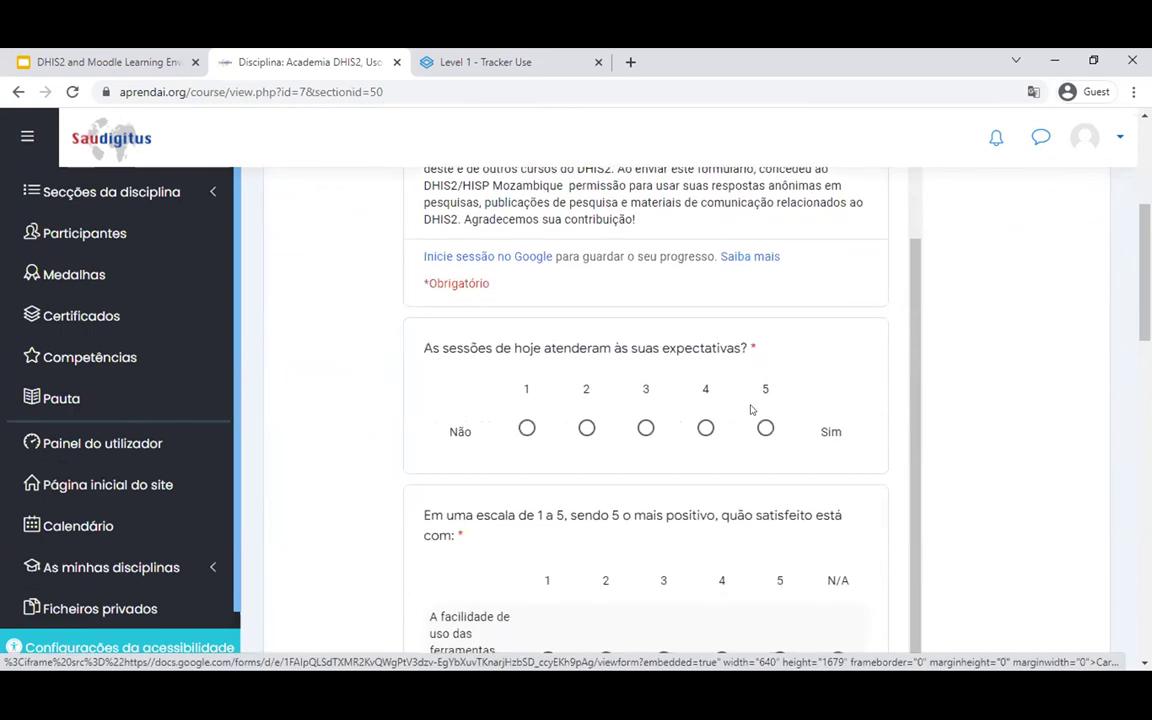
scroll(751, 406, "down", 1)
scroll(580, 370, "down", 1)
scroll(613, 352, "up", 1)
scroll(613, 352, "up", 4)
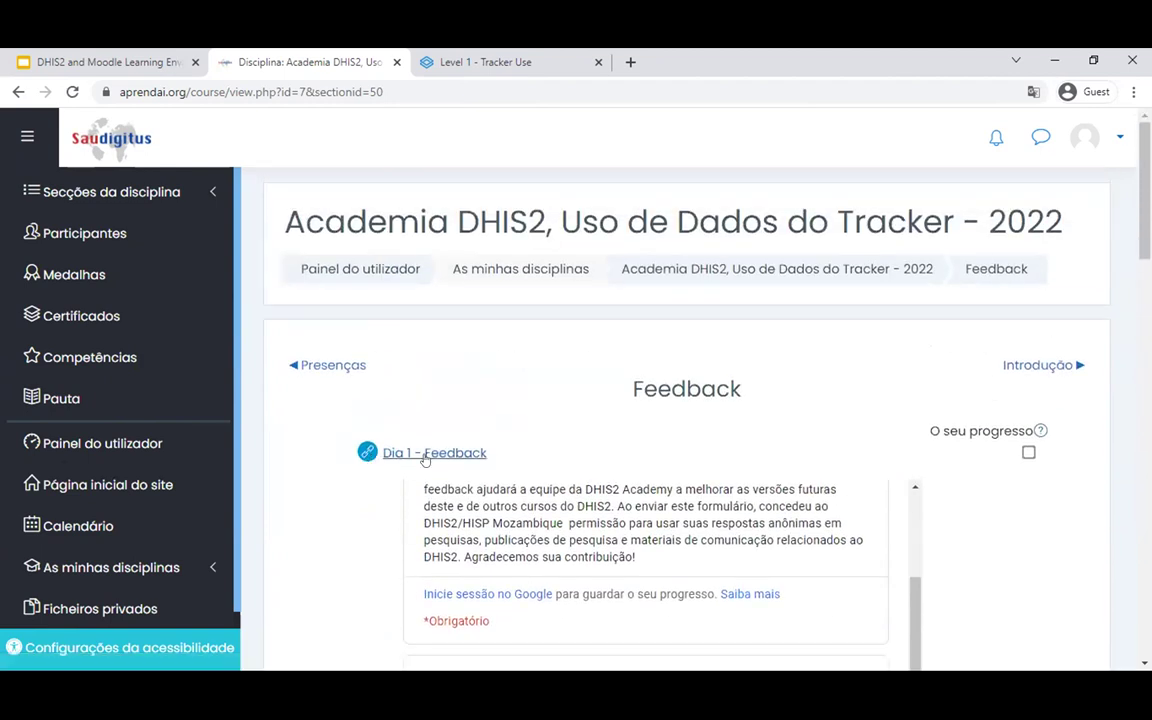
scroll(743, 410, "down", 10)
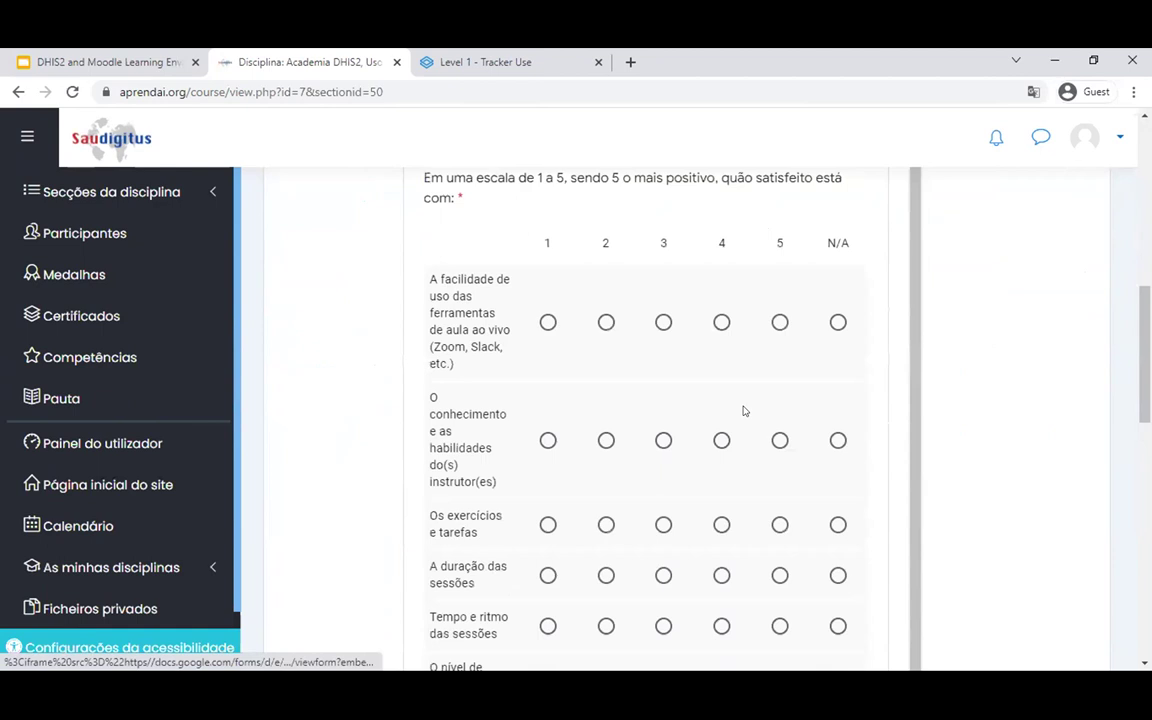
scroll(743, 410, "down", 3)
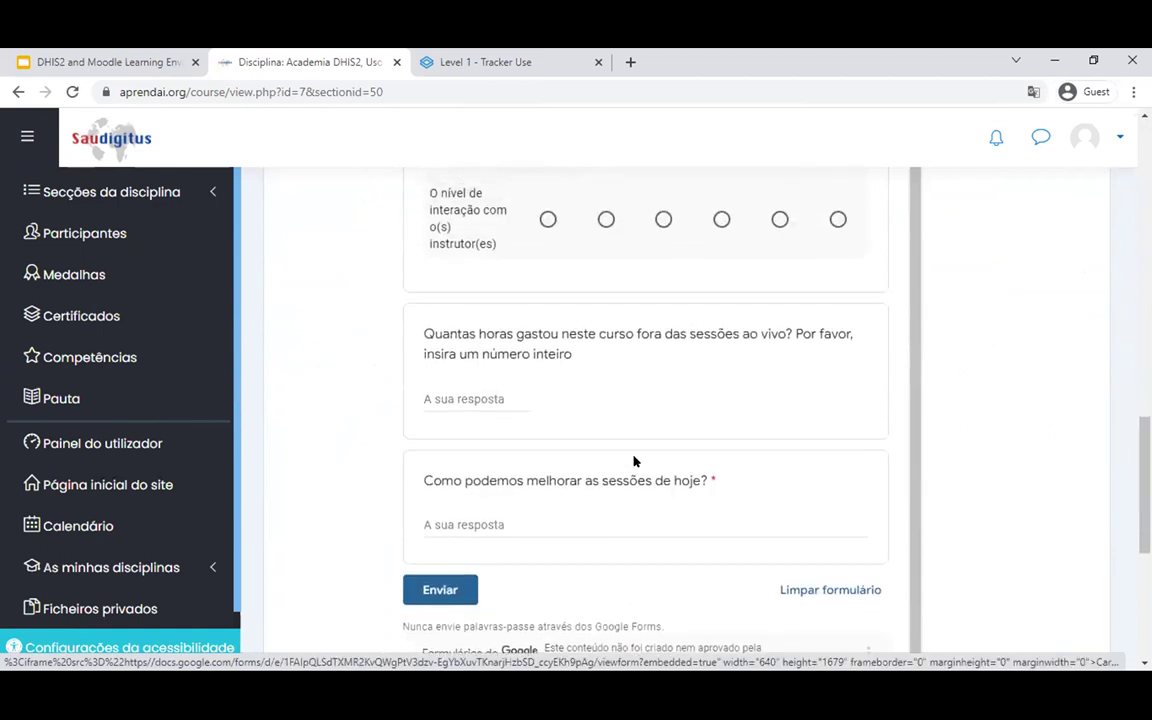
scroll(631, 439, "up", 2)
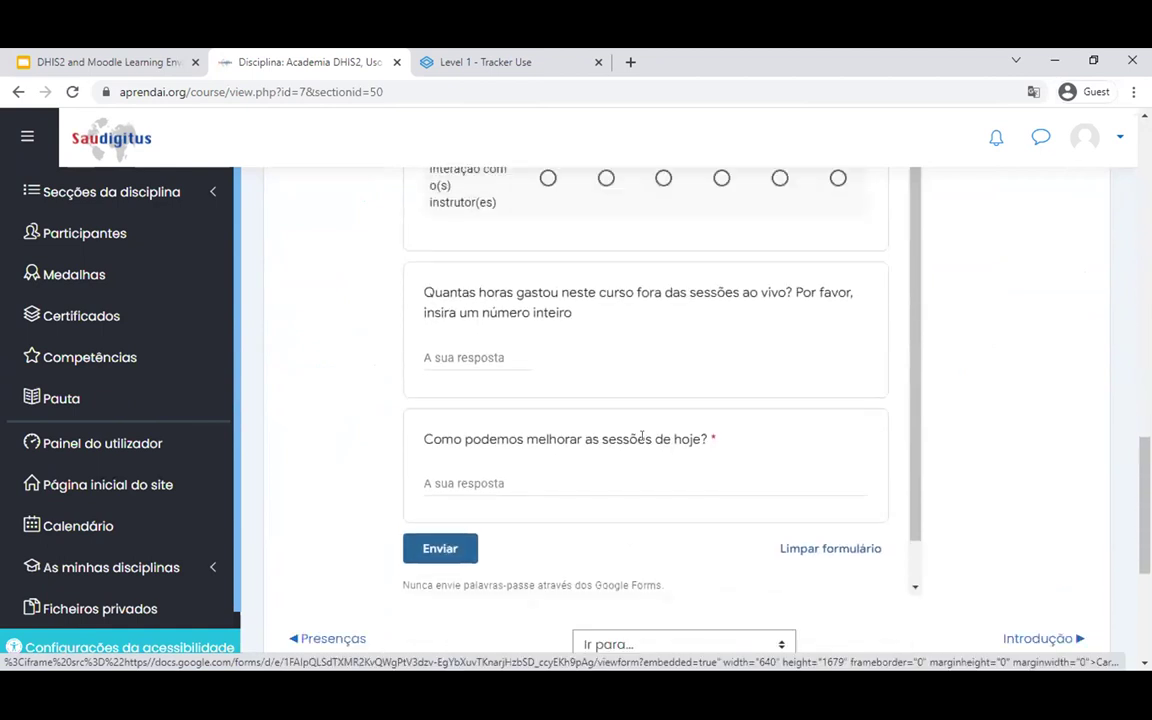
scroll(980, 370, "up", 10)
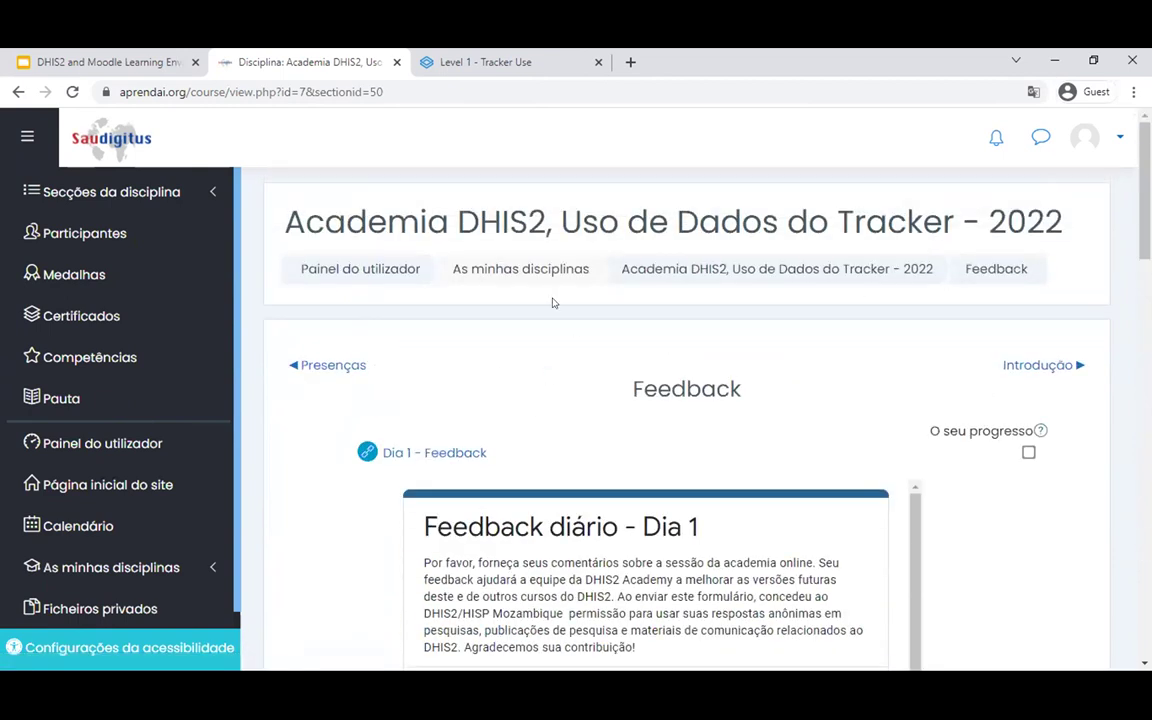
left_click(679, 269)
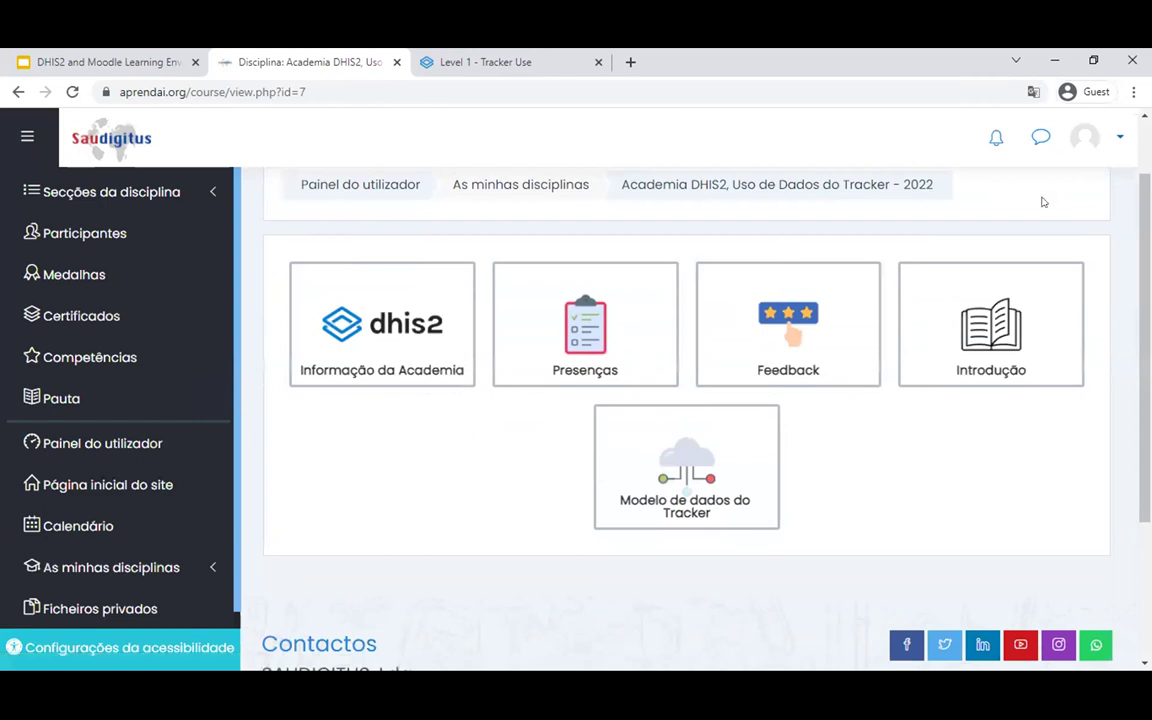
left_click(1098, 141)
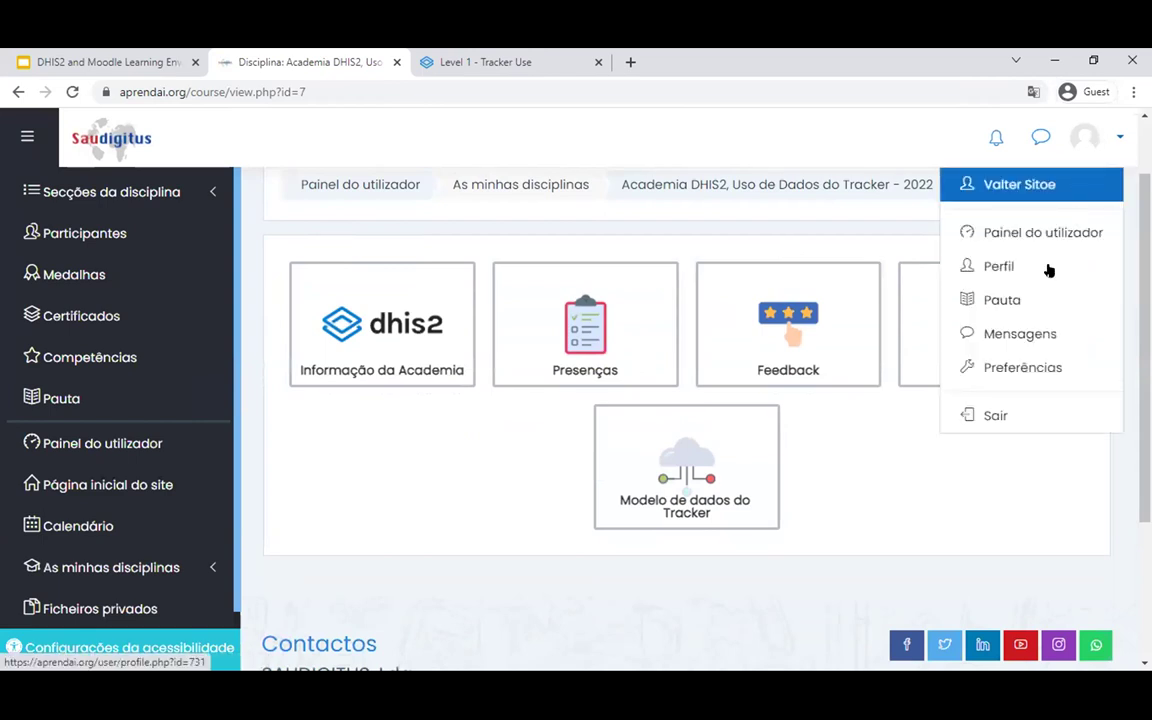
Go to Perfil and choose Modificar senha from the profile's gear menu
left_click(1049, 271)
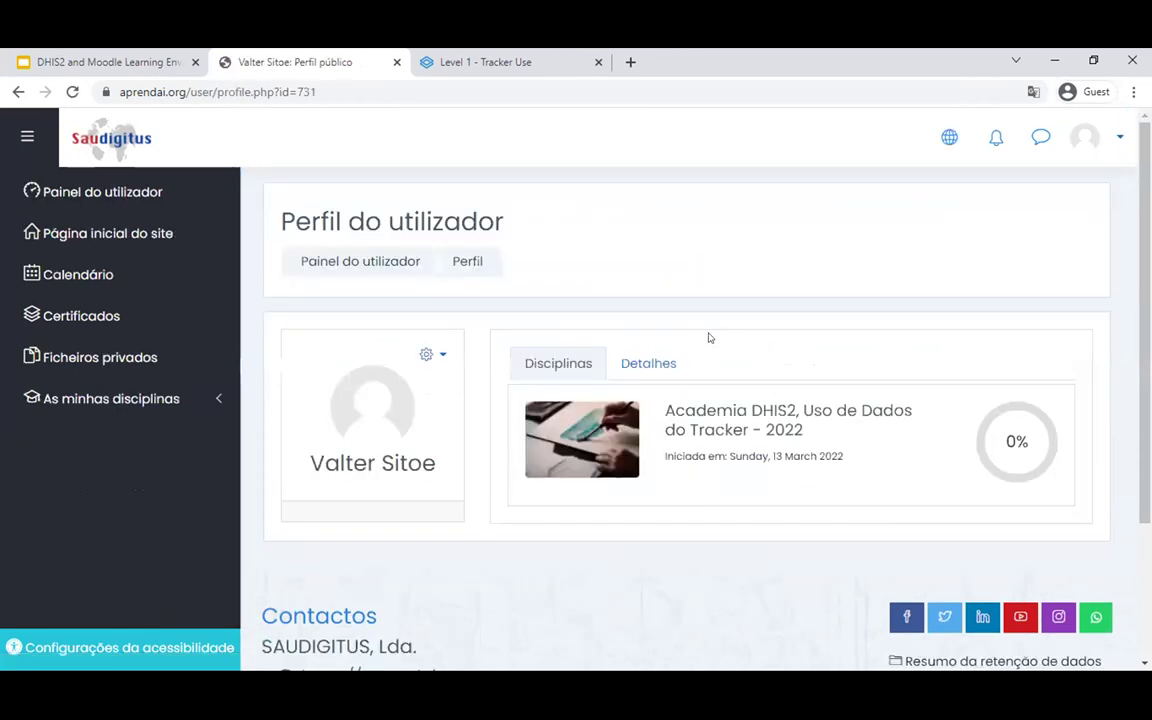
scroll(634, 330, "down", 2)
scroll(635, 329, "up", 2)
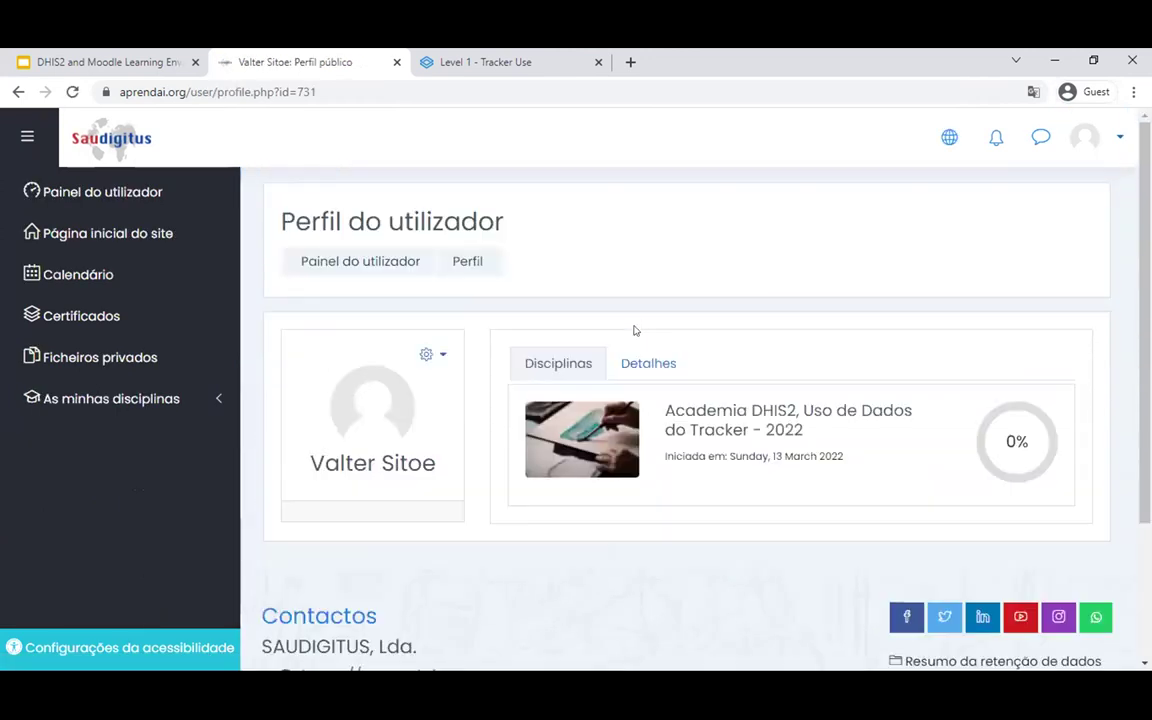
left_click(427, 355)
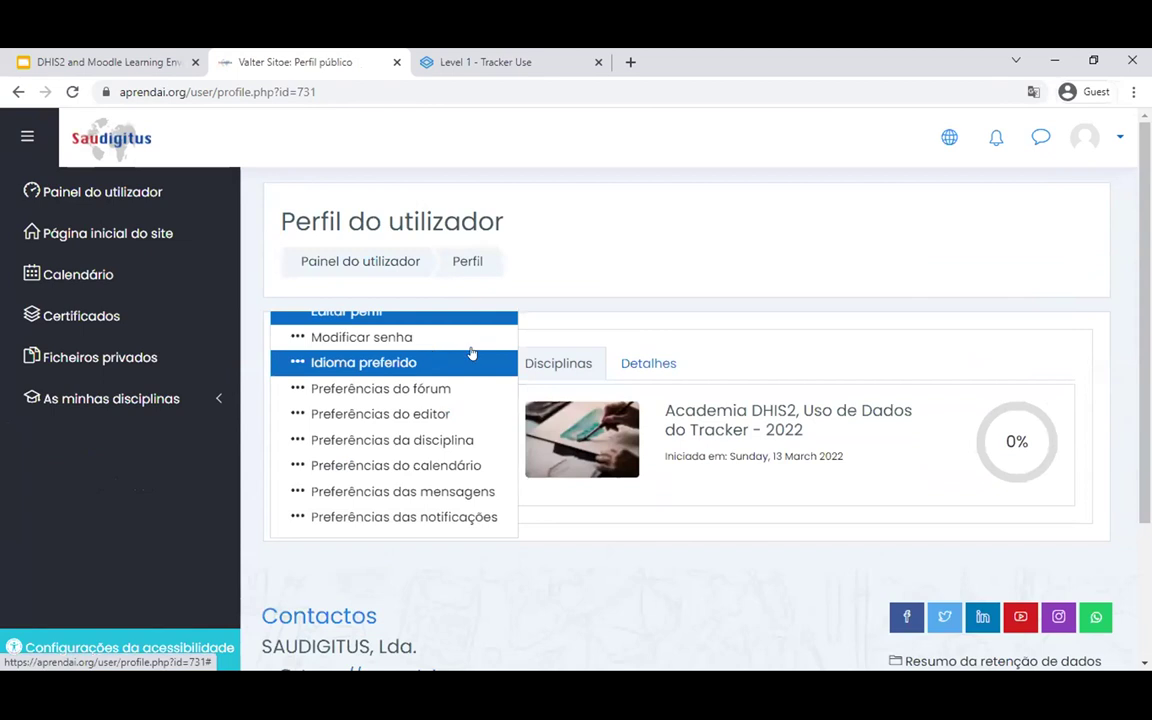
left_click(374, 338)
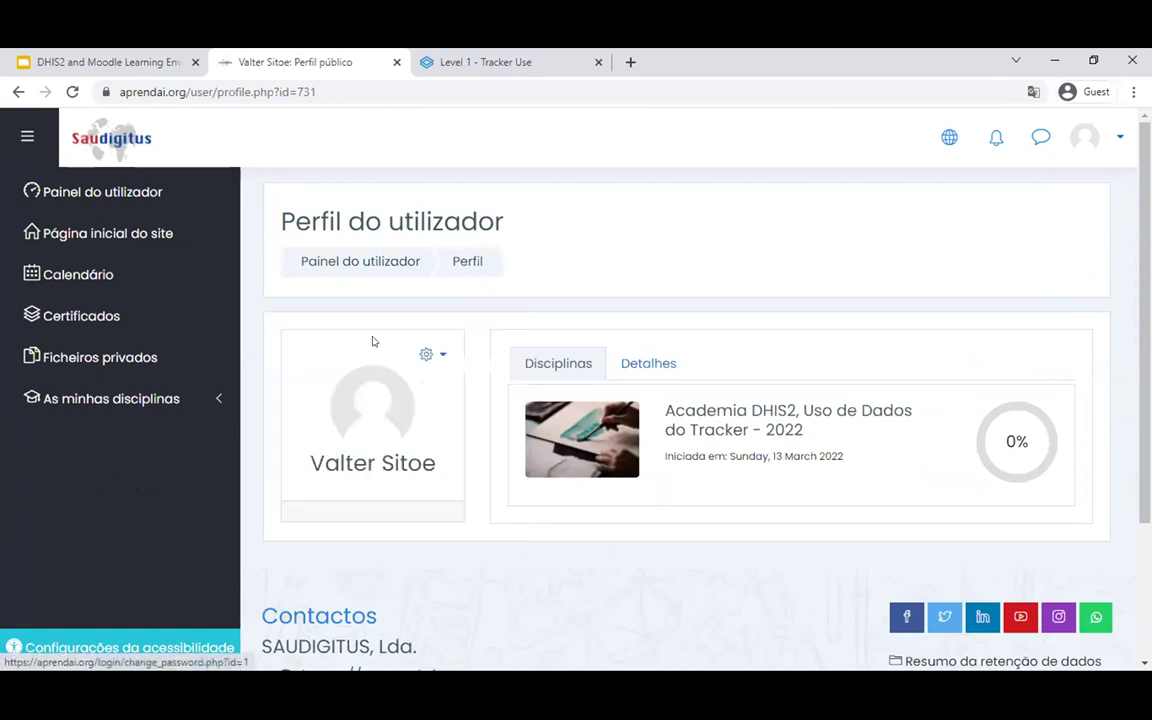
scroll(540, 330, "down", 3)
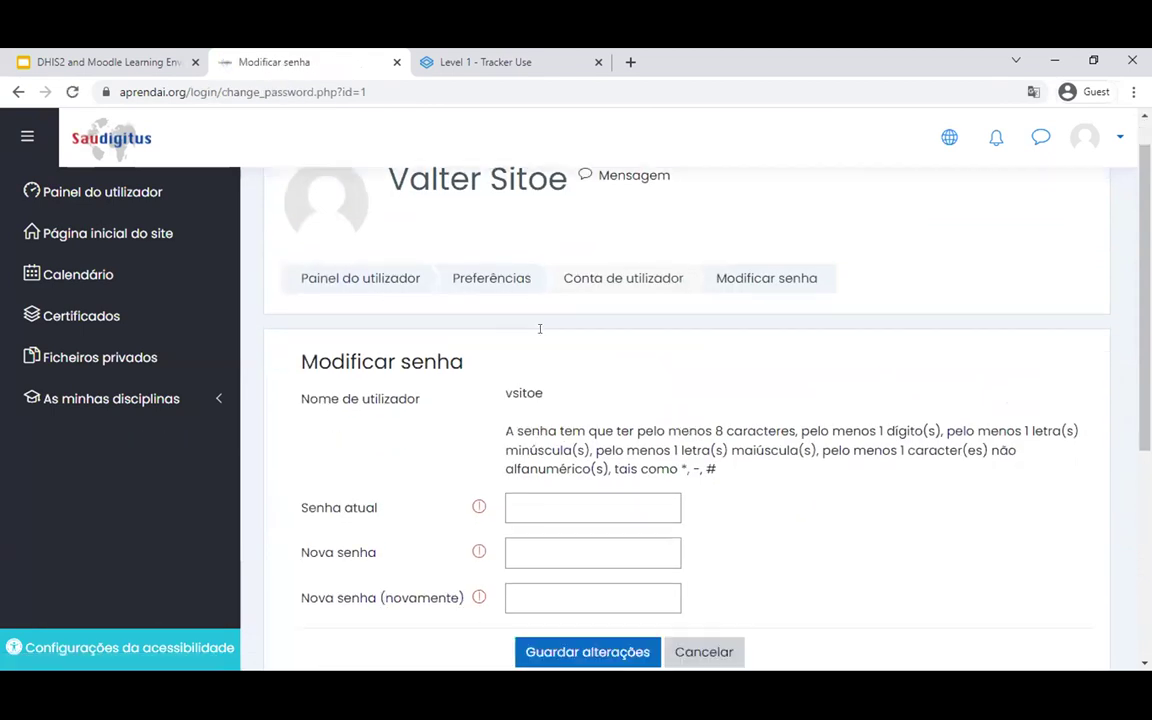
Leave Senha atual, Nova senha and Nova senha (novamente) empty so each shows Obrigatório
left_click(588, 296)
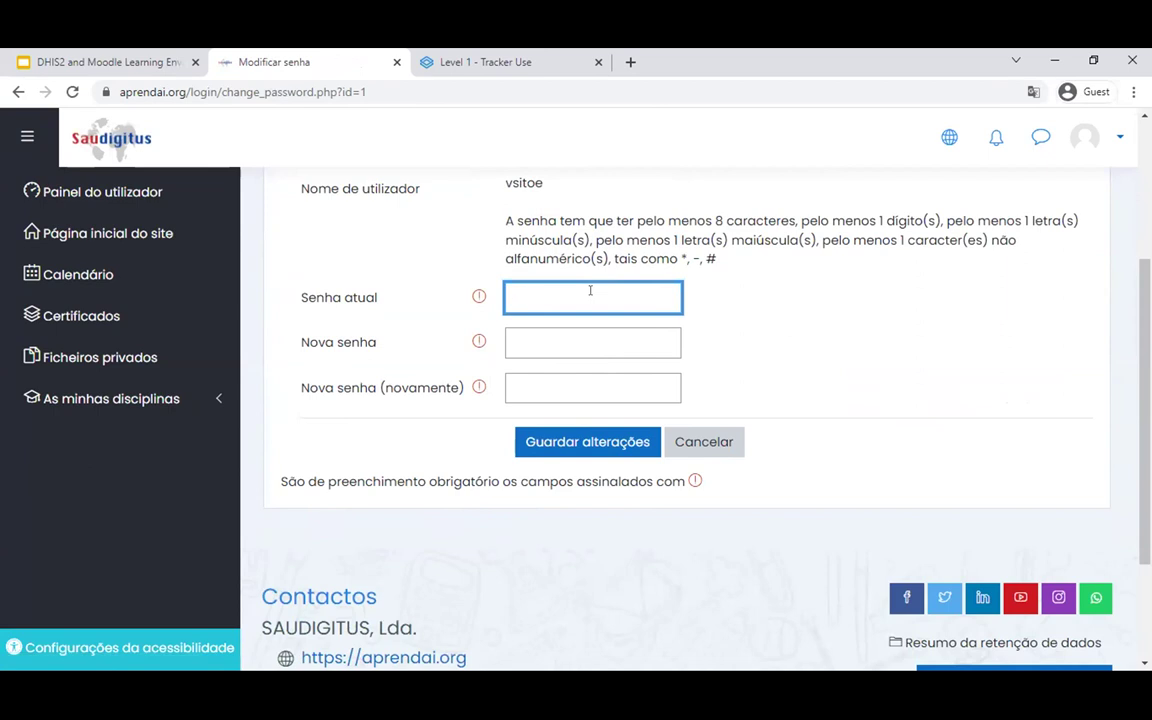
left_click(576, 387)
left_click(573, 361)
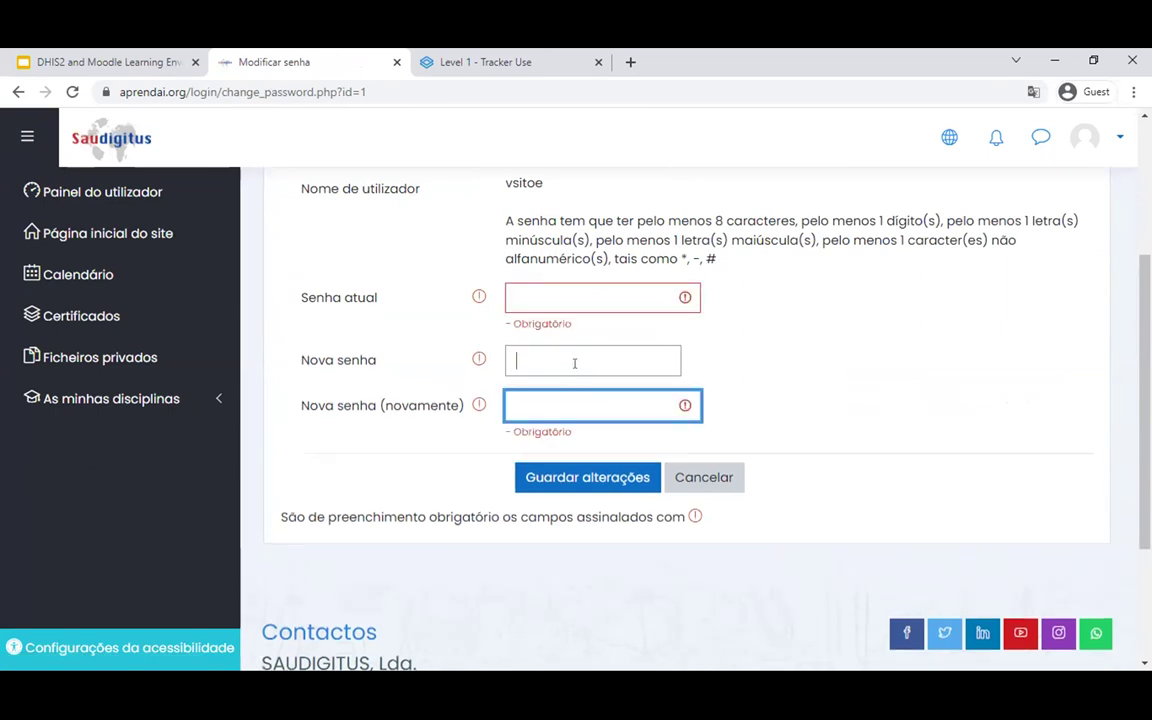
left_click(743, 354)
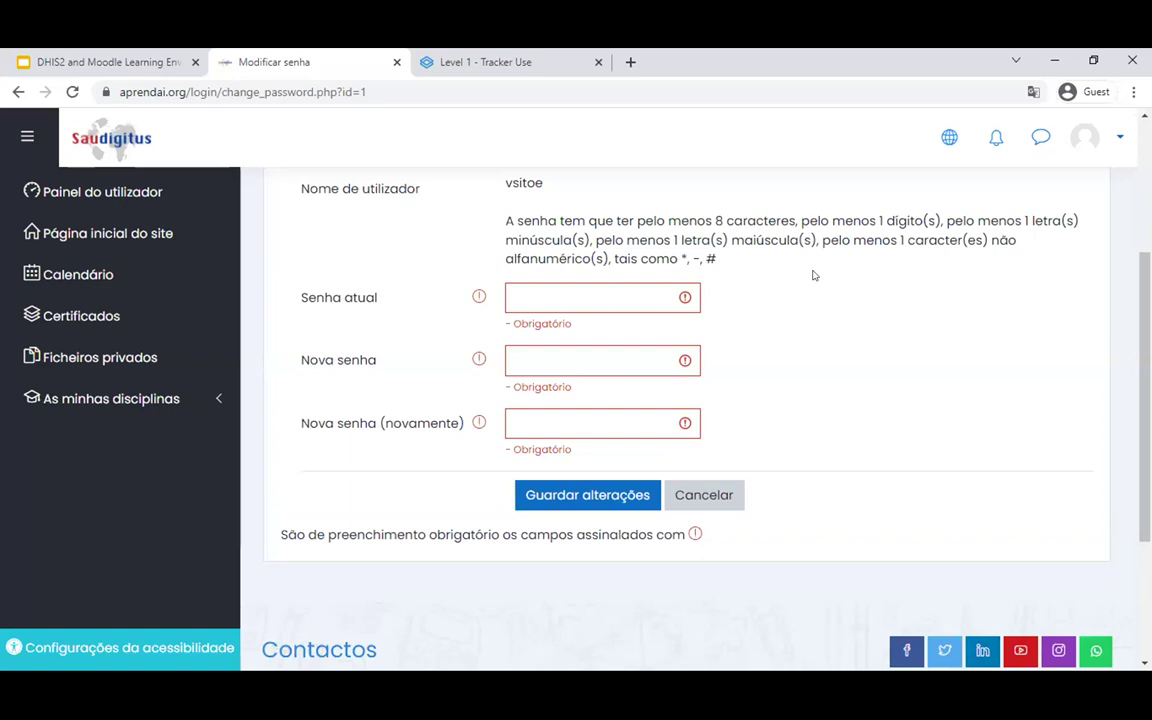
scroll(876, 270, "down", 1)
scroll(876, 270, "up", 4)
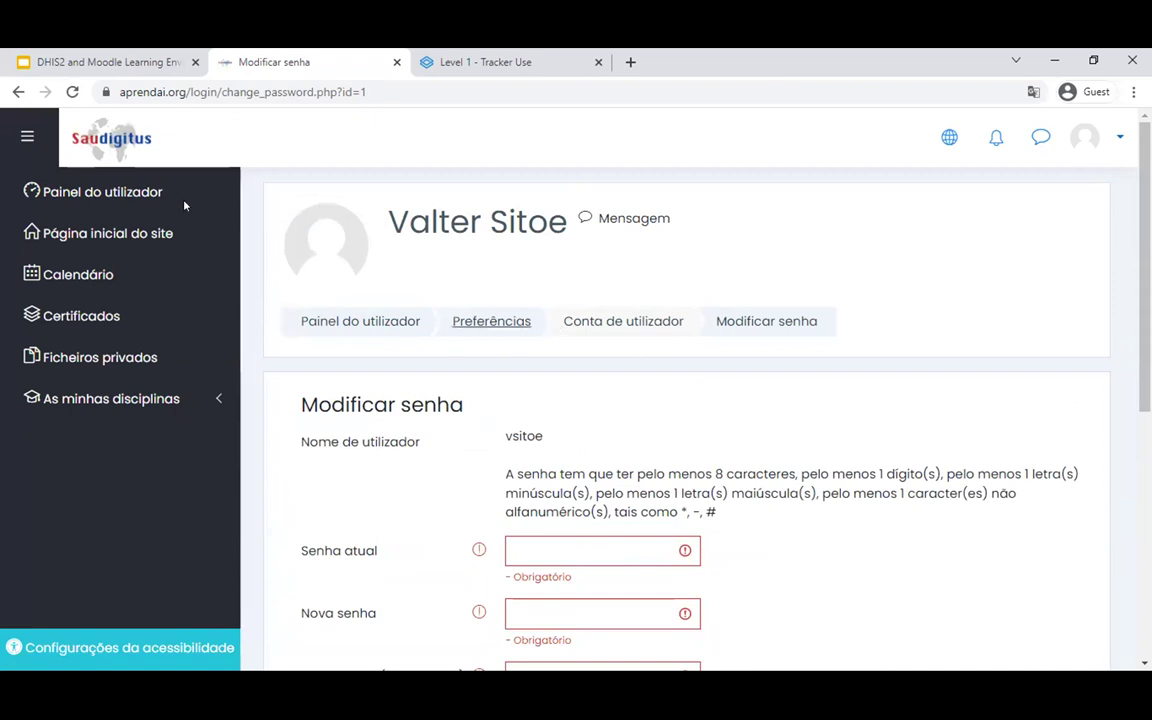
key("ctrl+shift+Tab")
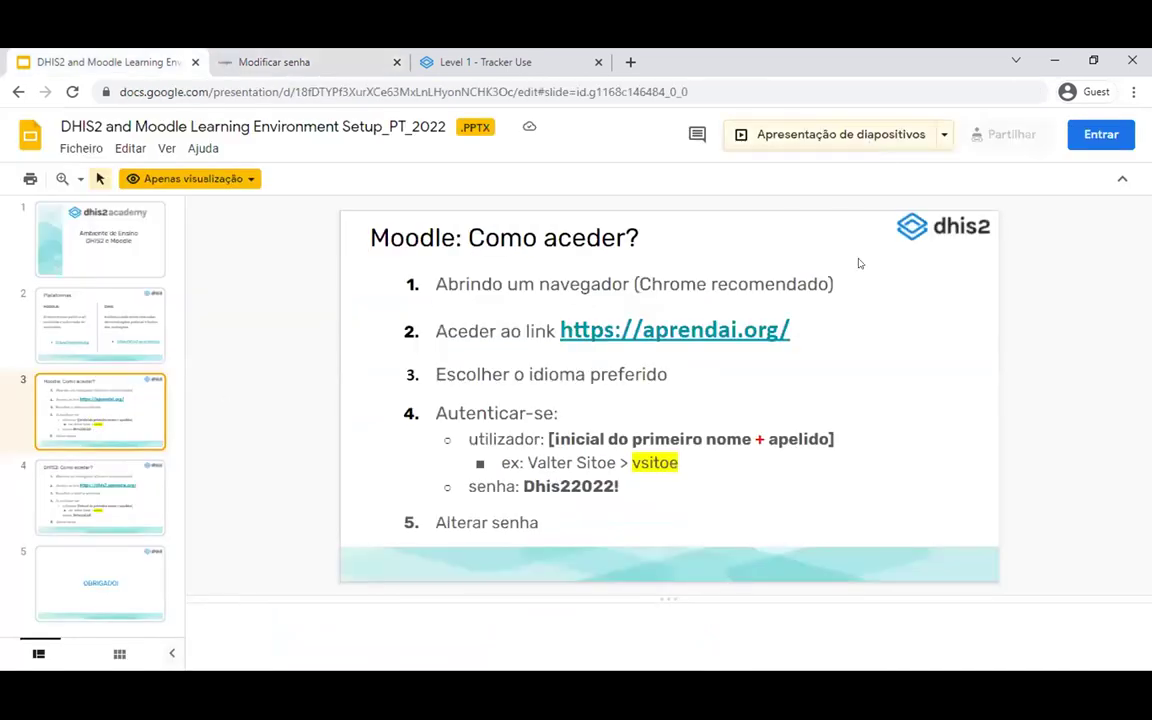
Present the deck full screen, stepping to the DHIS2: Como aceder? and OBRIGADO! slides and back
key("ctrl+F5")
key("Right")
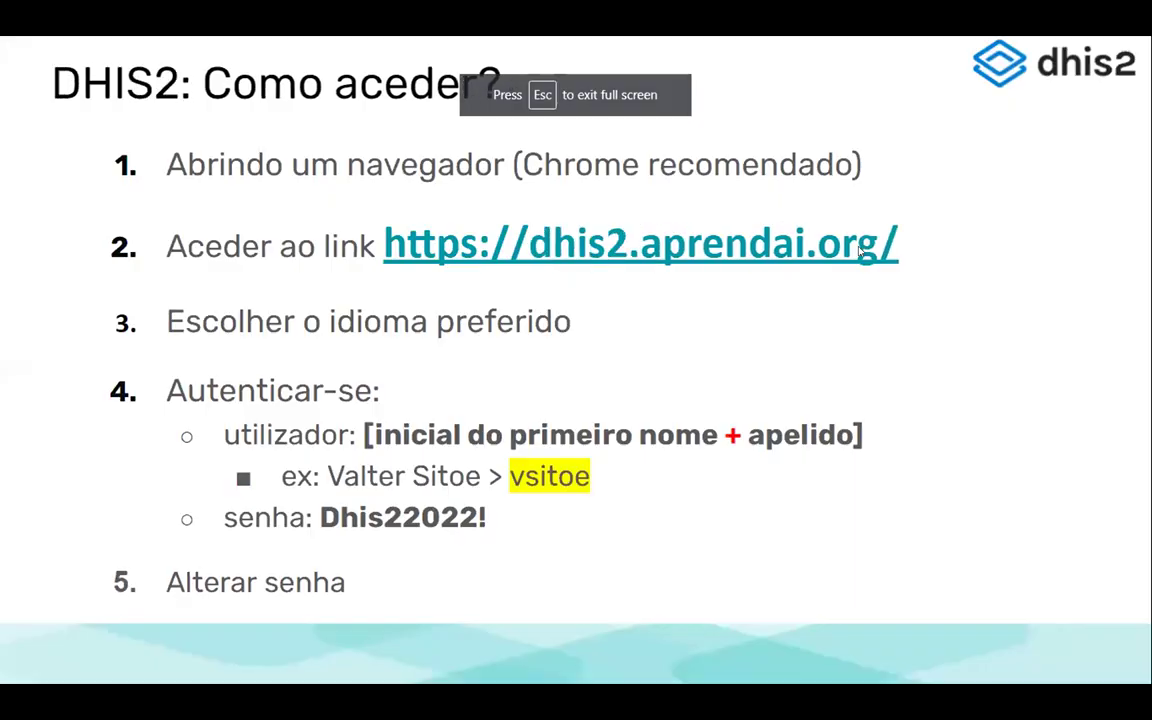
key("Right")
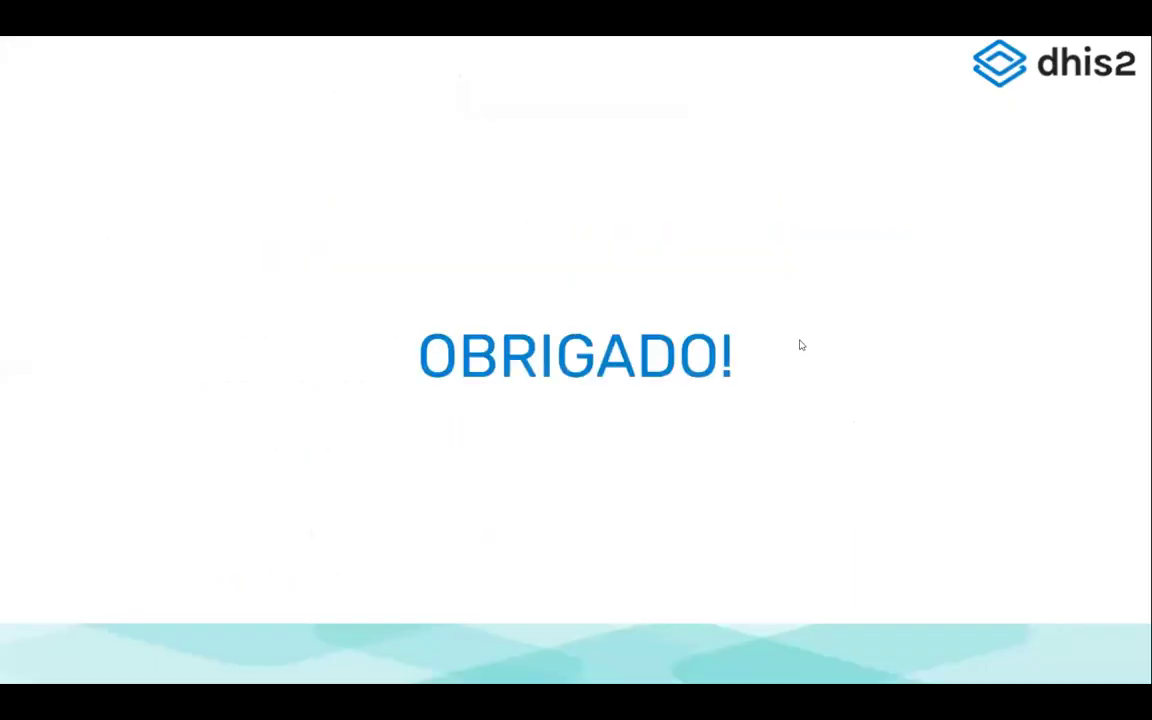
key("Left")
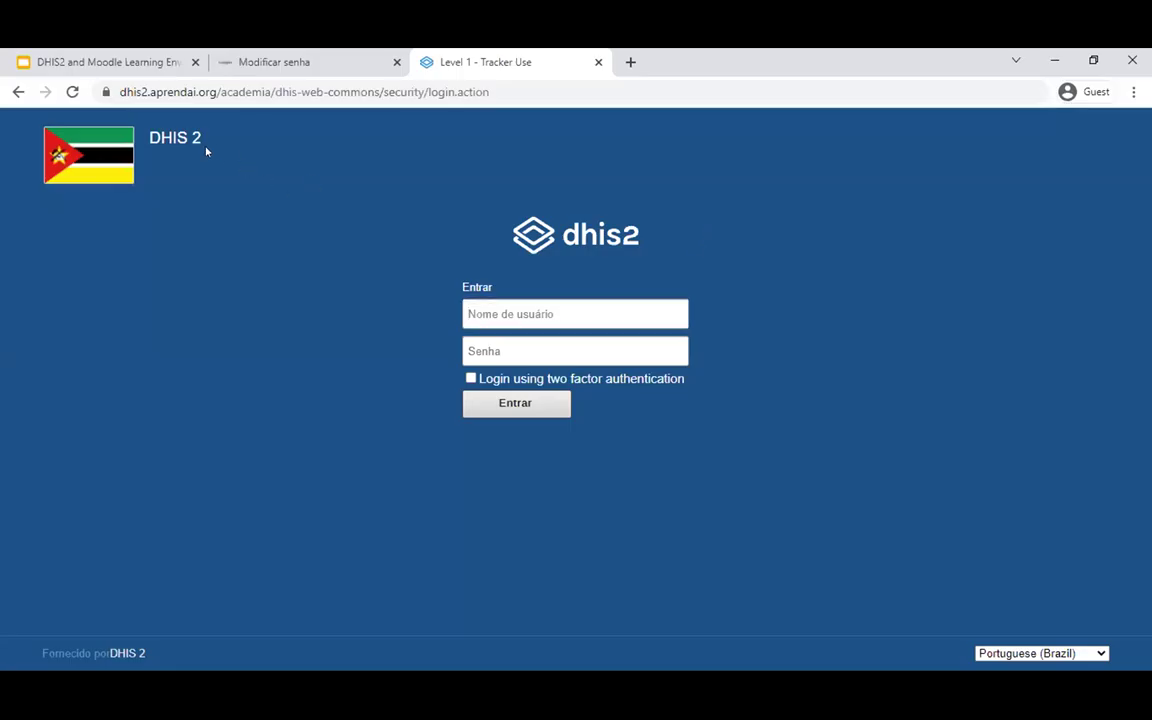
Log in to dhis2.aprendai.org with the academy username and password
left_click_drag(120, 92, 217, 92)
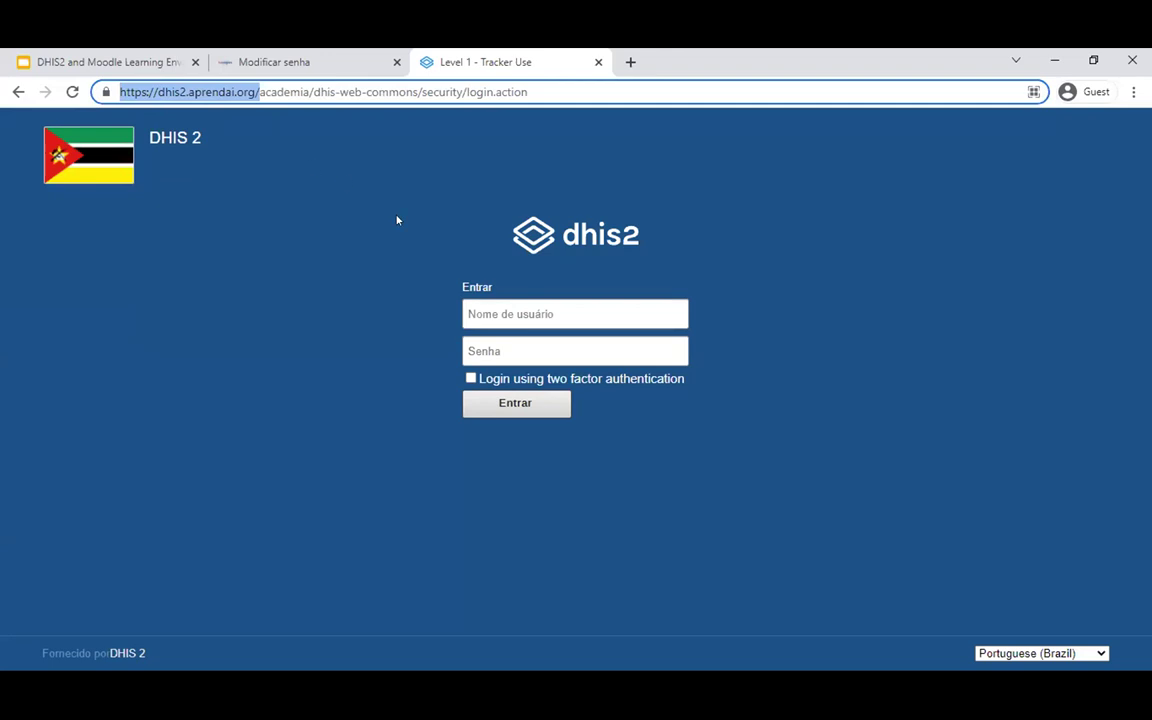
left_click(488, 314)
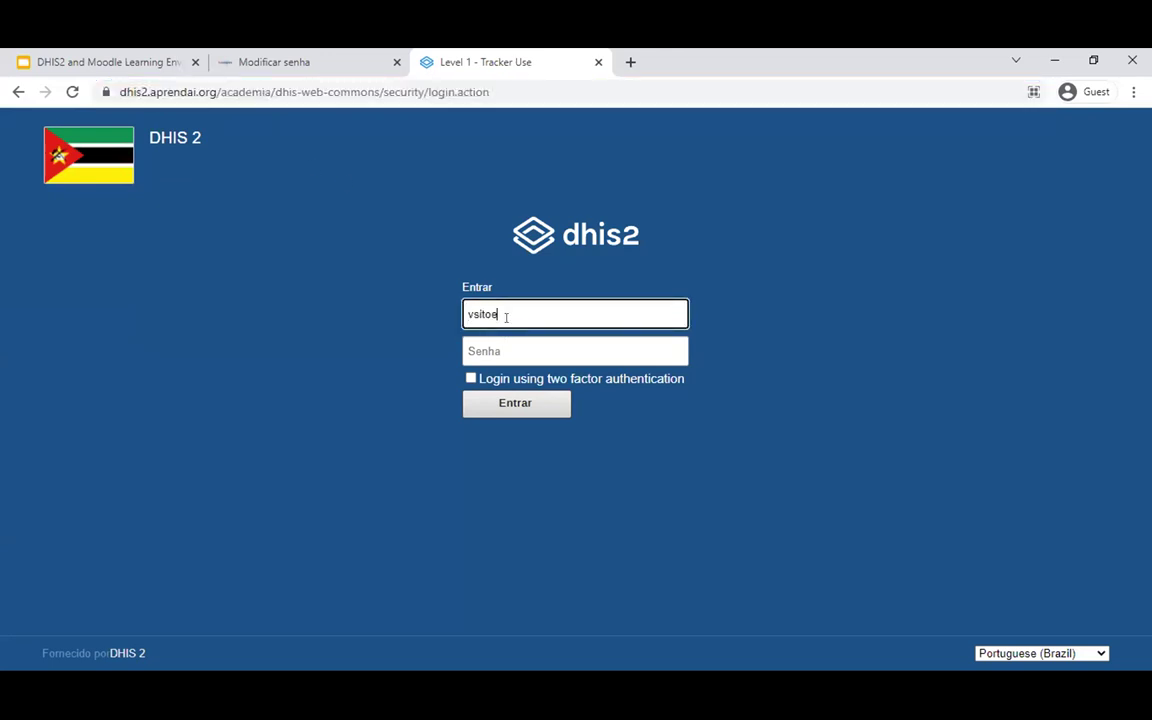
key("Tab")
type("***")
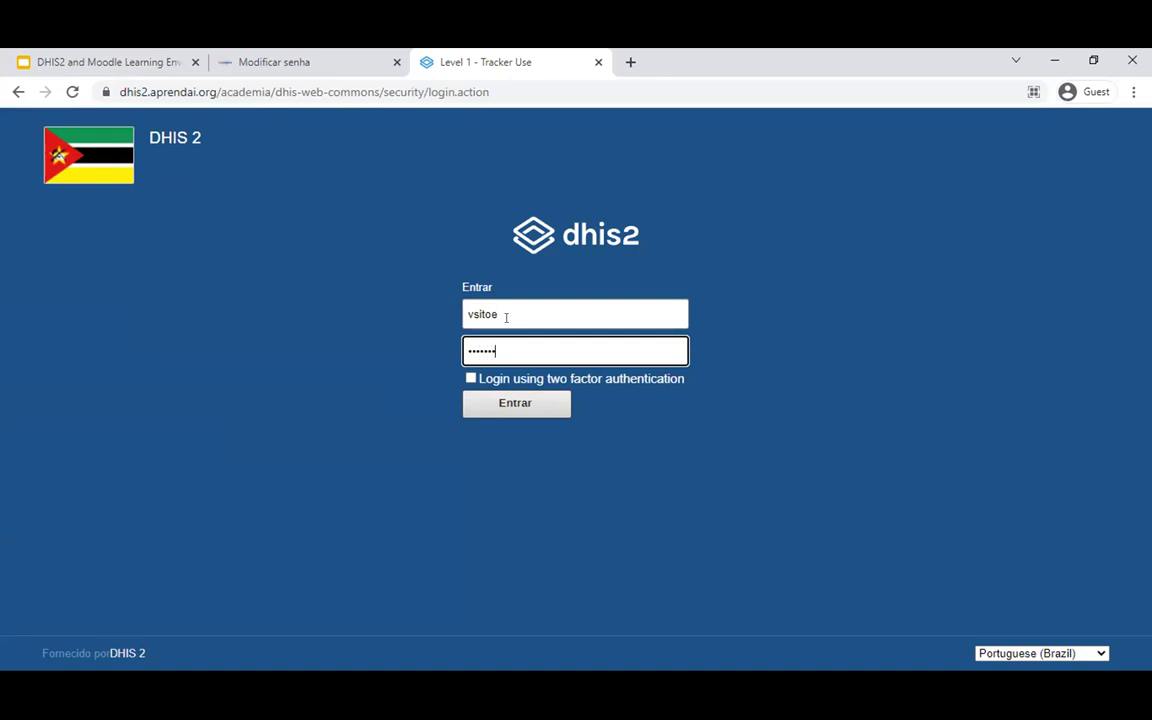
key("Return")
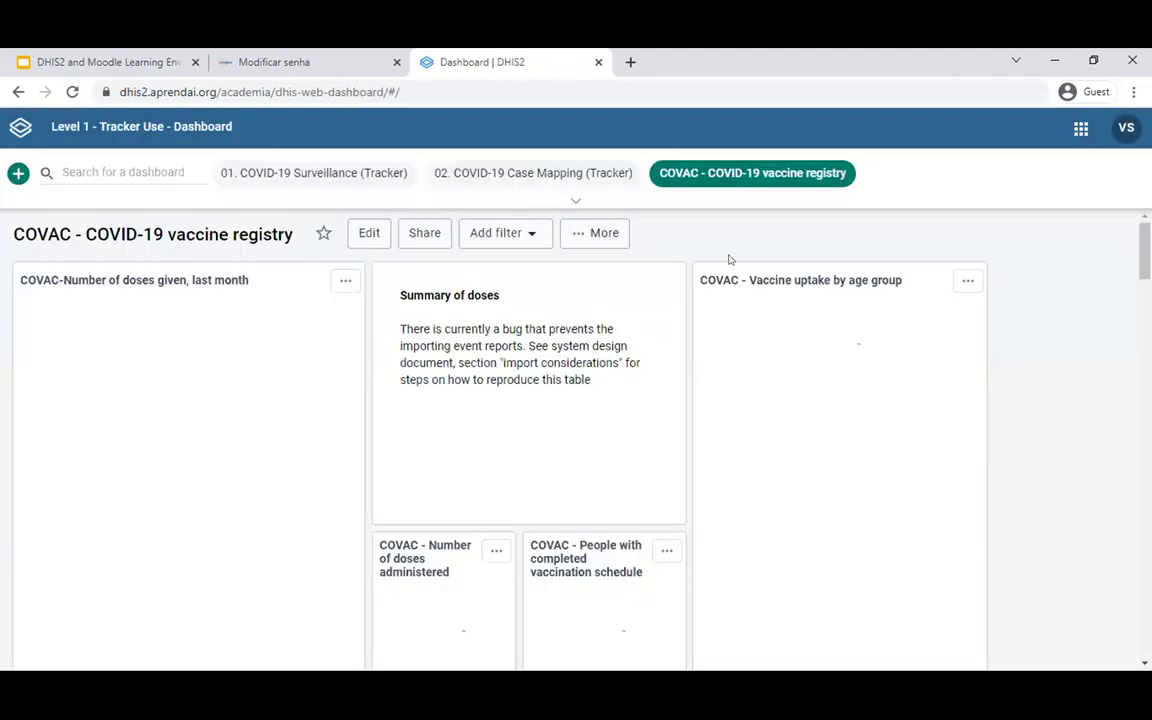
Open Settings from the profile avatar menu in the DHIS2 header
scroll(748, 329, "down", 3)
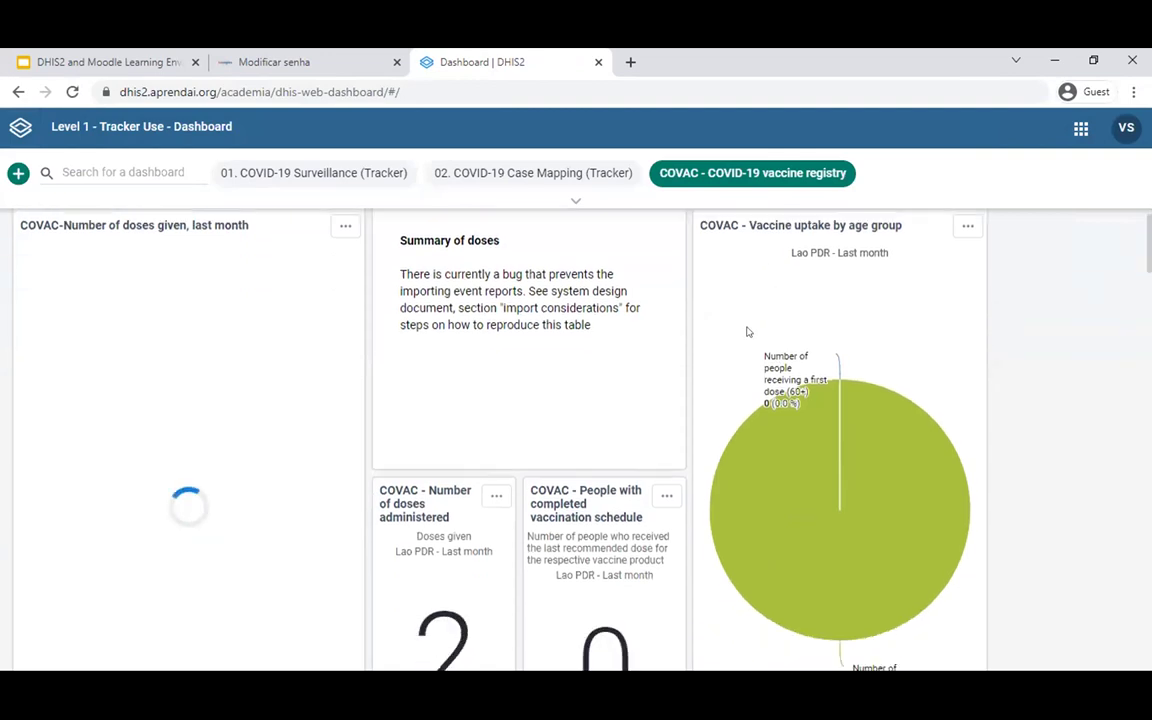
scroll(748, 334, "up", 2)
scroll(746, 331, "up", 1)
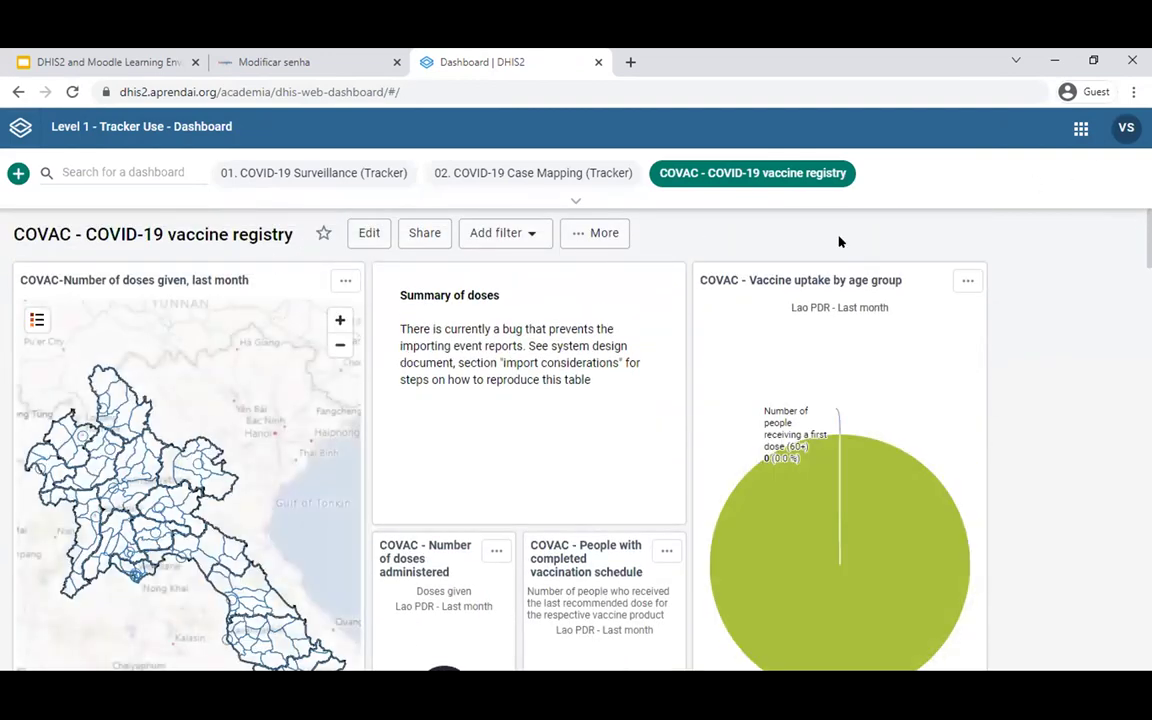
scroll(838, 239, "down", 2)
scroll(838, 239, "up", 2)
scroll(838, 239, "up", 1)
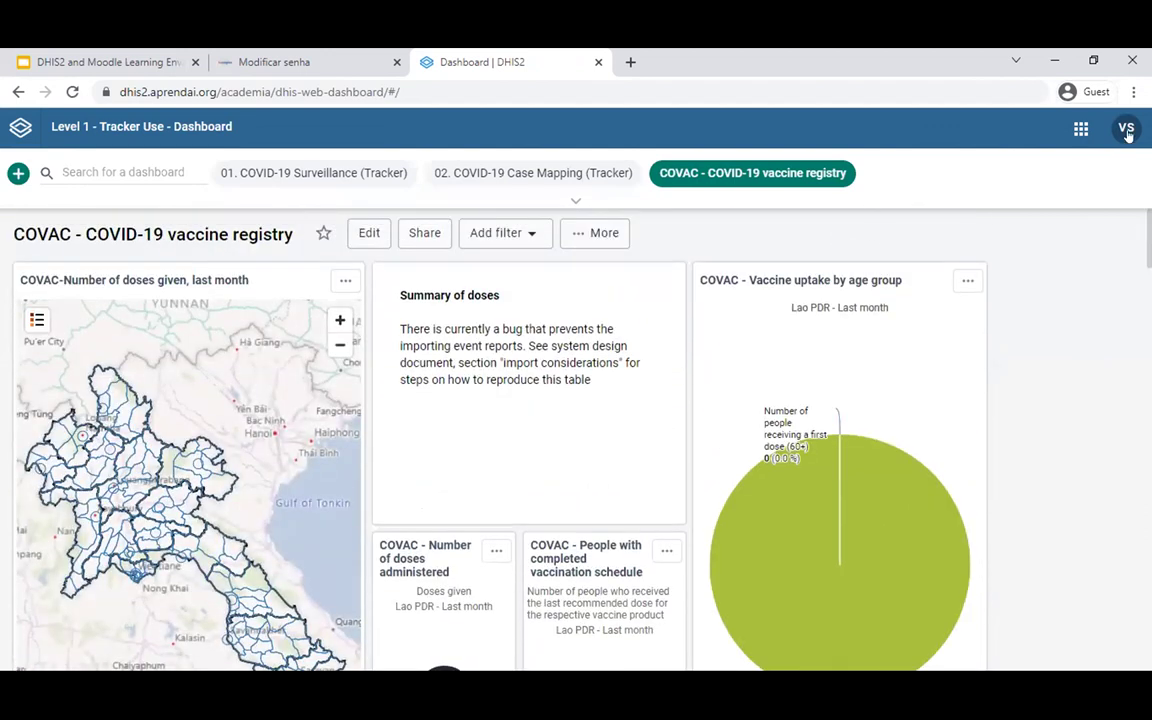
scroll(681, 231, "down", 2)
scroll(681, 231, "up", 2)
left_click(1117, 134)
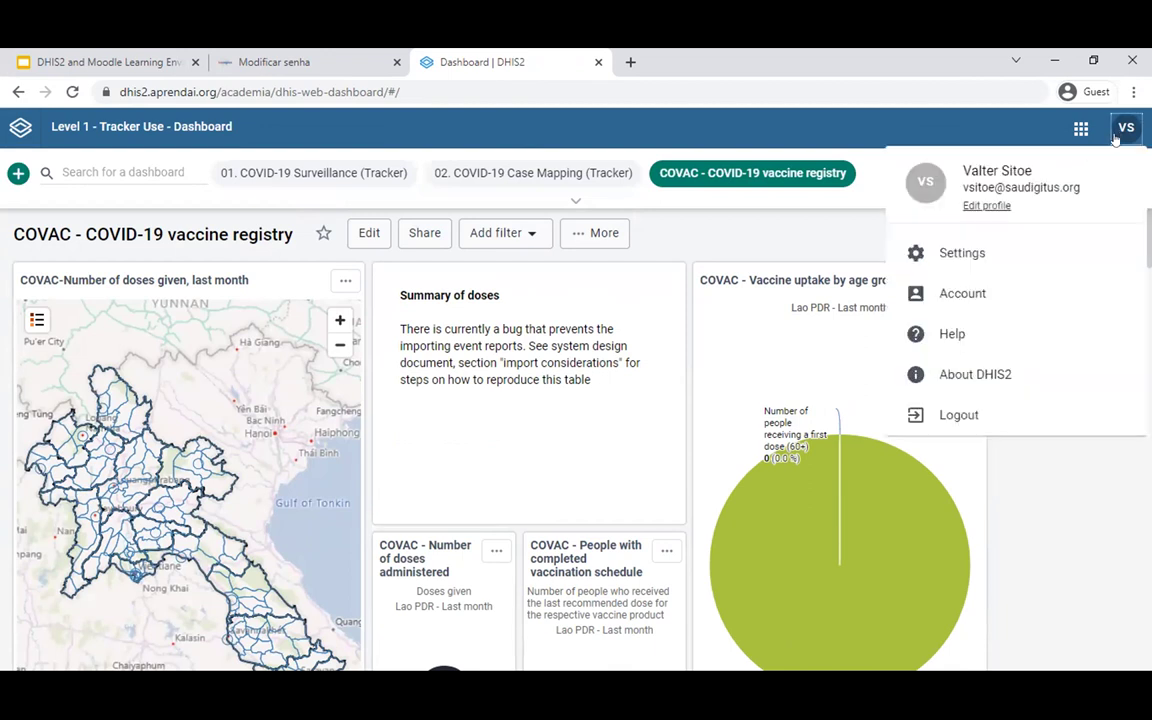
left_click(982, 255)
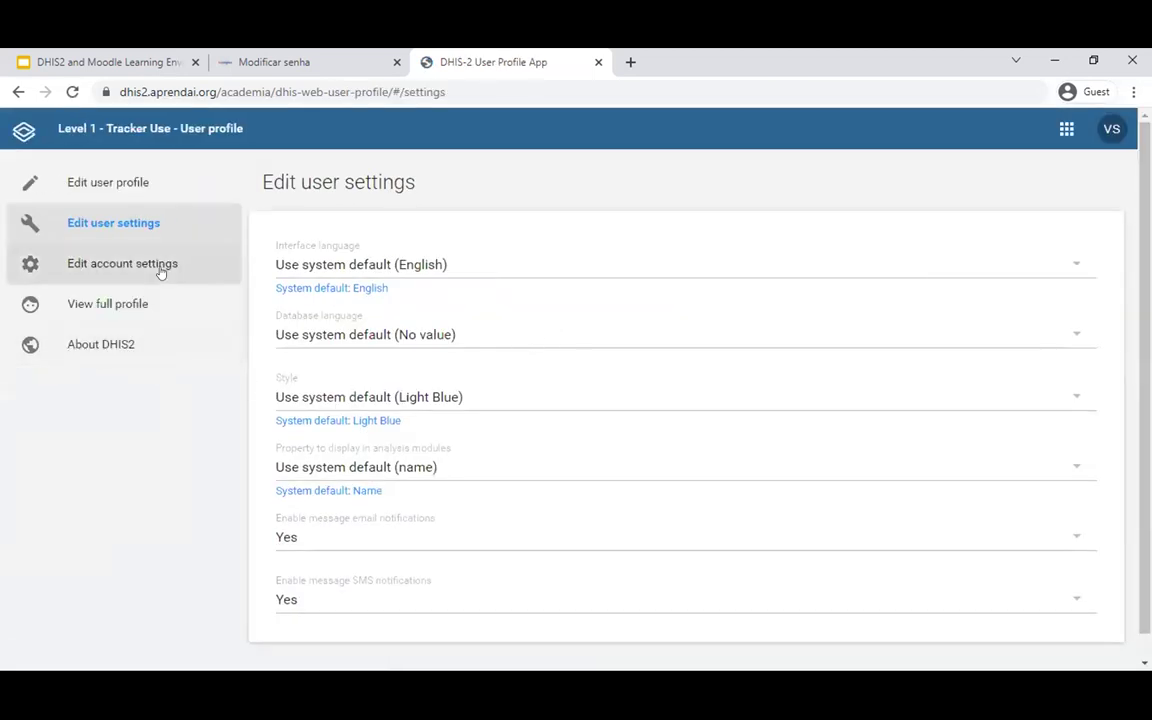
Open Edit account settings and go through the Old, New and Repeat password fields without typing
left_click(147, 270)
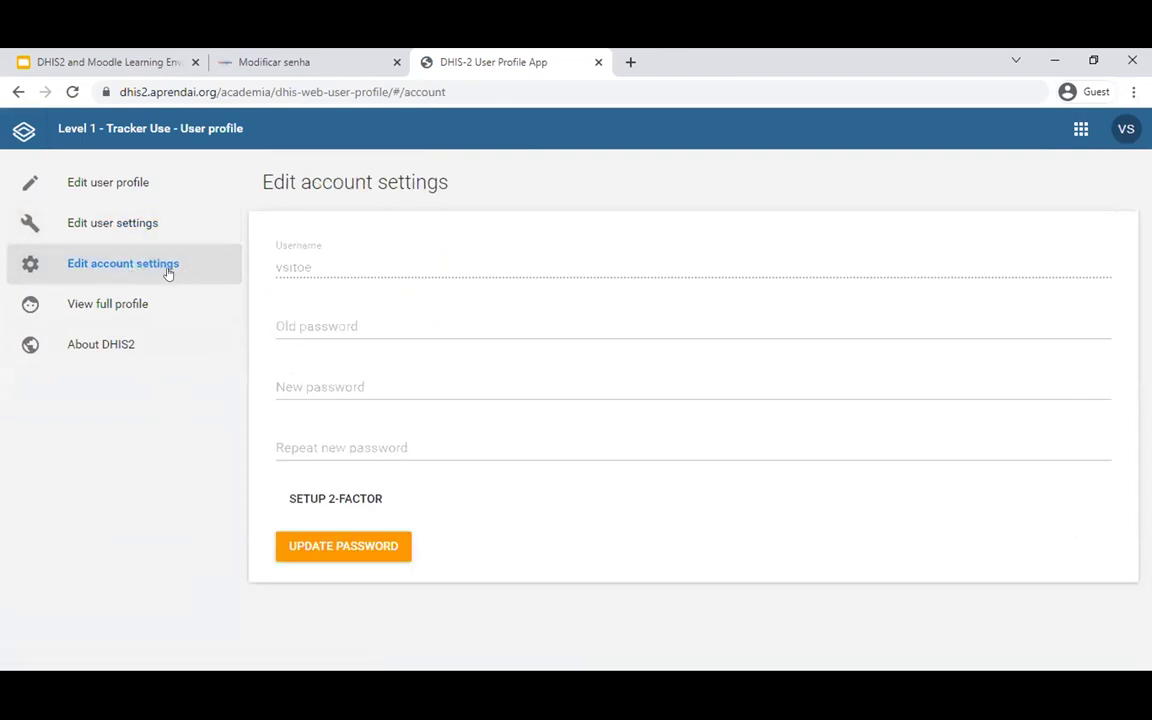
left_click(350, 322)
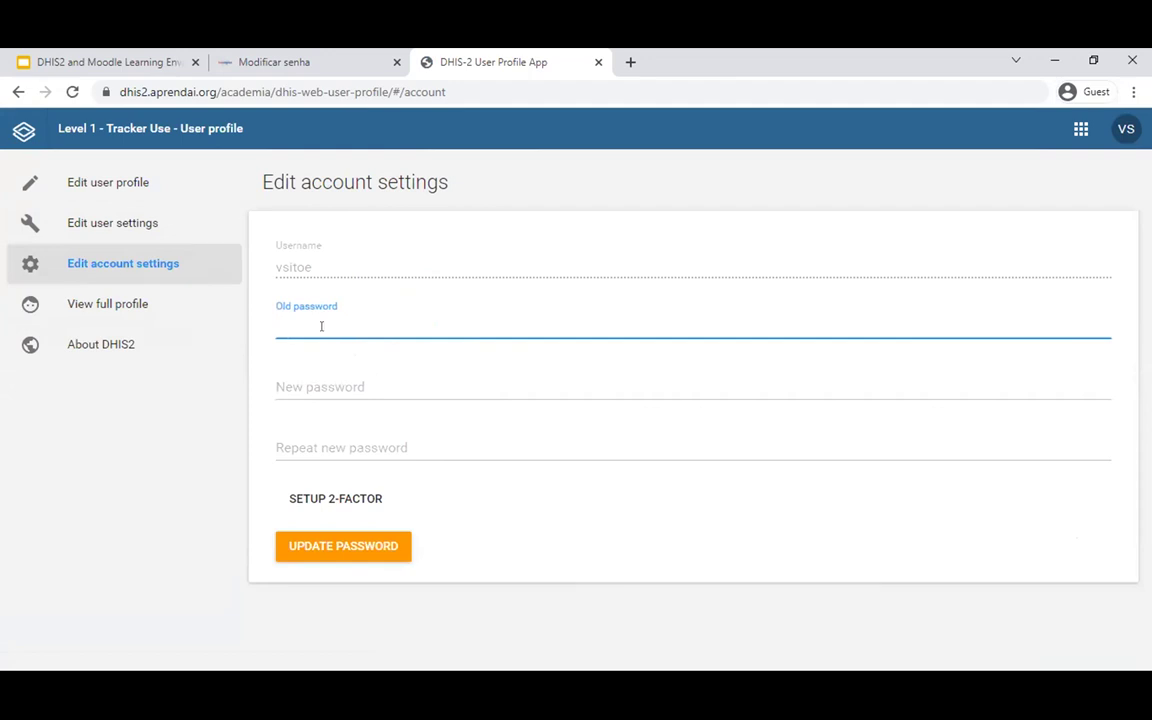
left_click(314, 383)
left_click(320, 440)
left_click(322, 388)
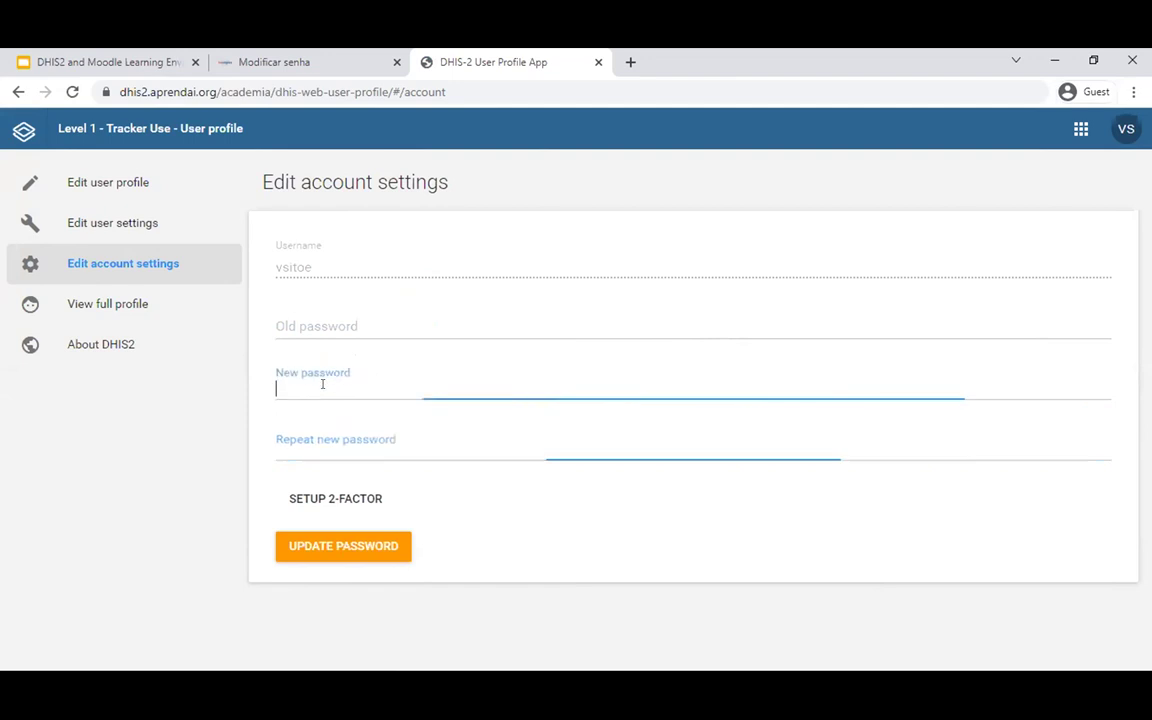
left_click(318, 424)
left_click(316, 385)
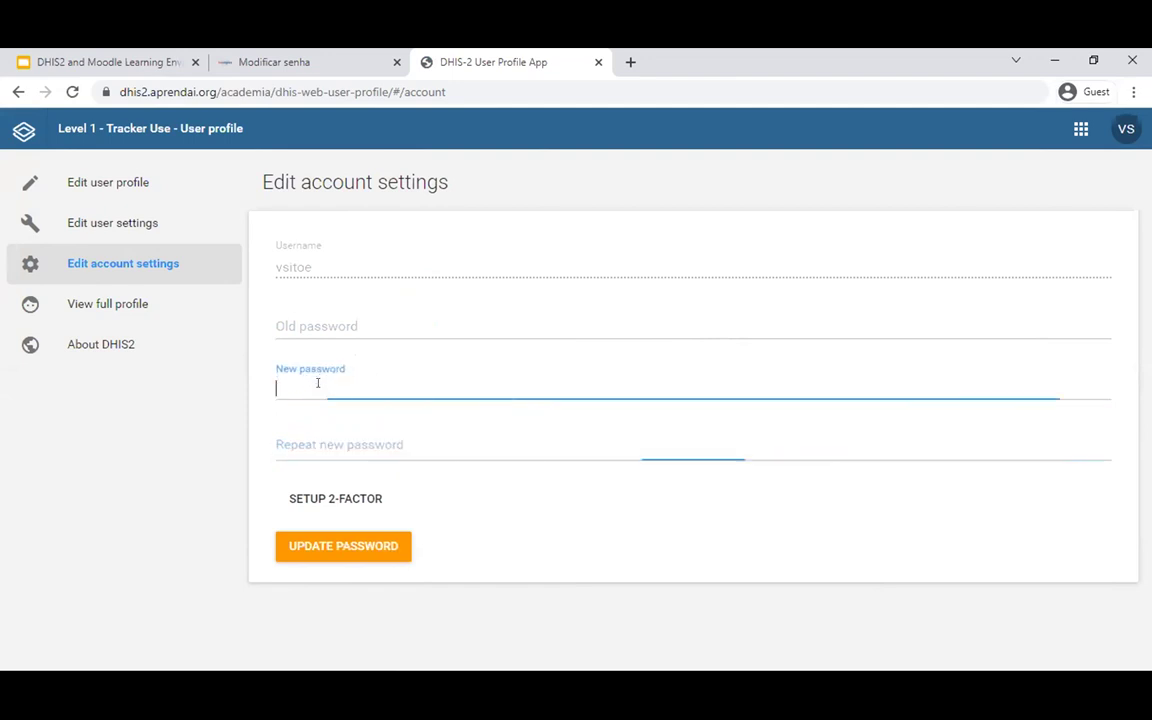
left_click(316, 440)
left_click(319, 378)
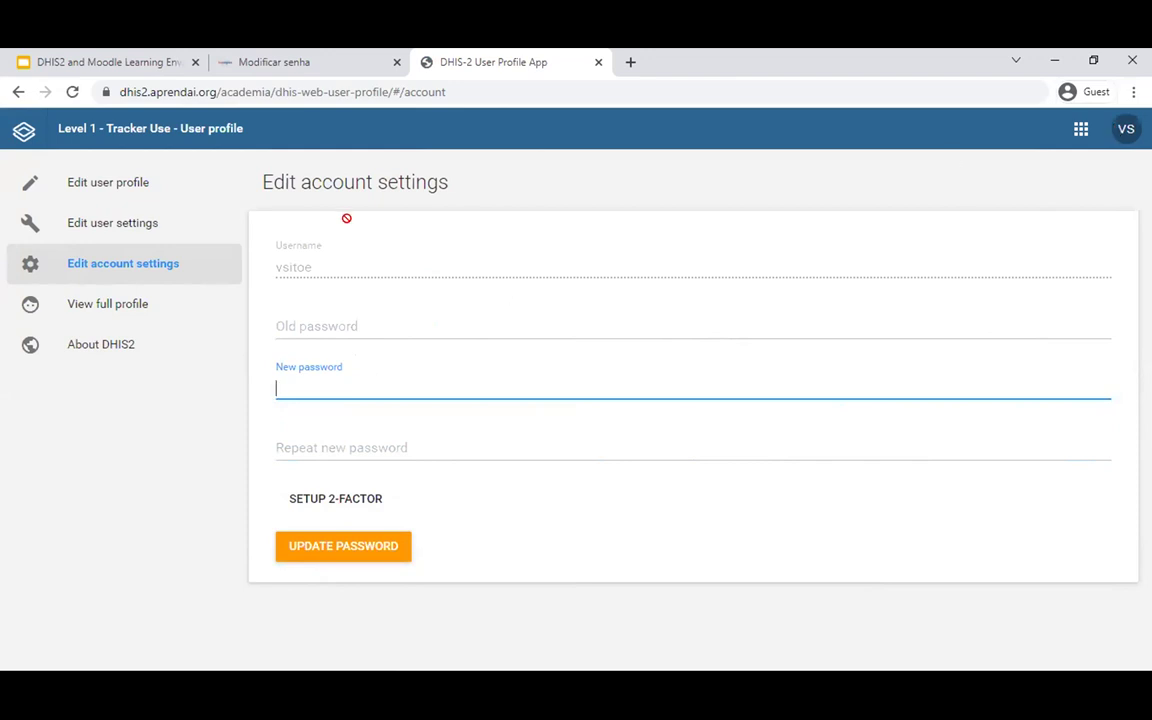
left_click(72, 53)
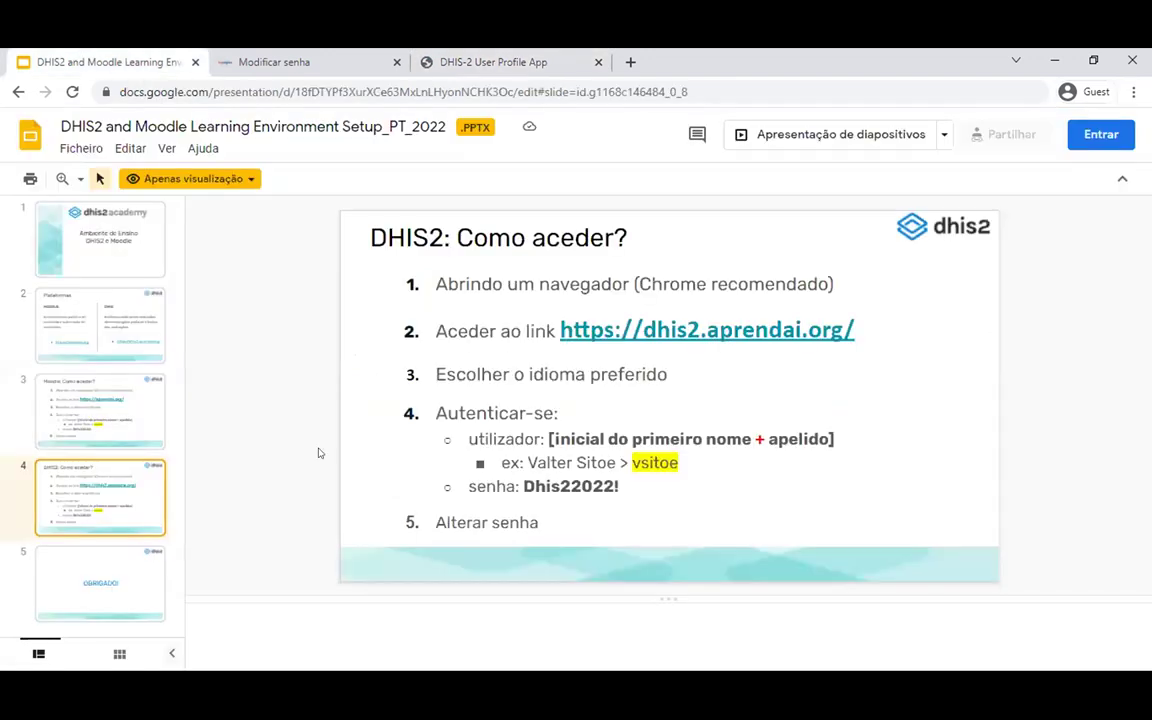
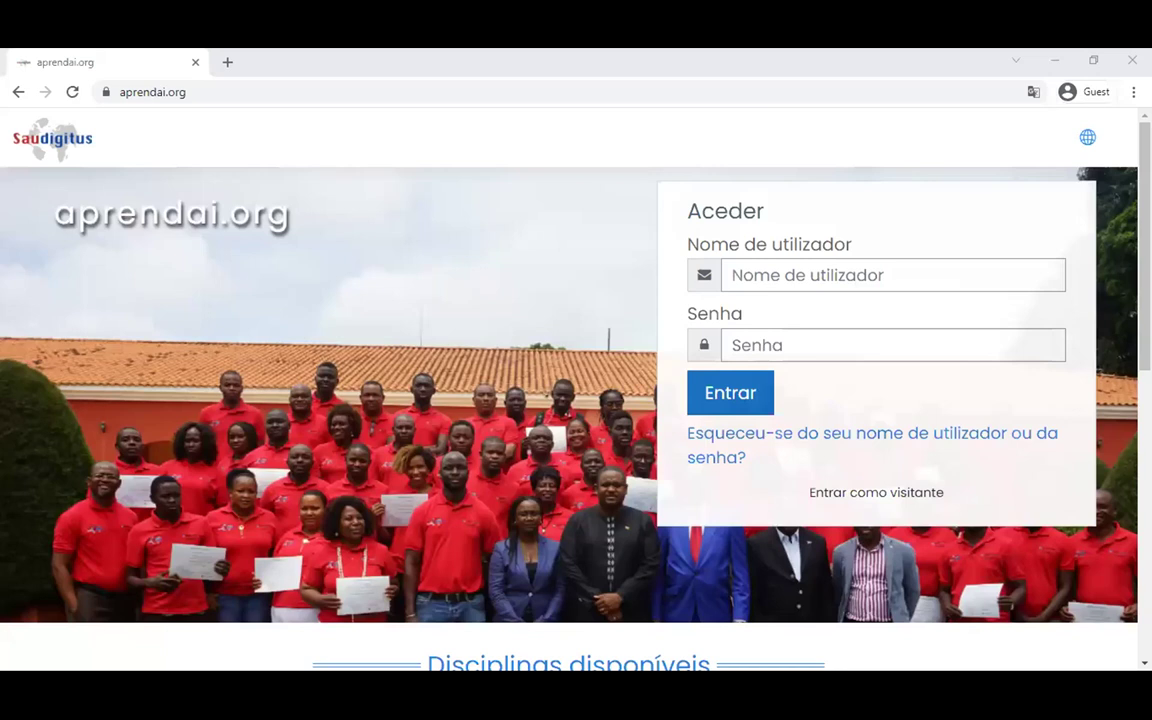
Bring up the aprendai.org sign-in form and enter the account username and password
left_click(650, 72)
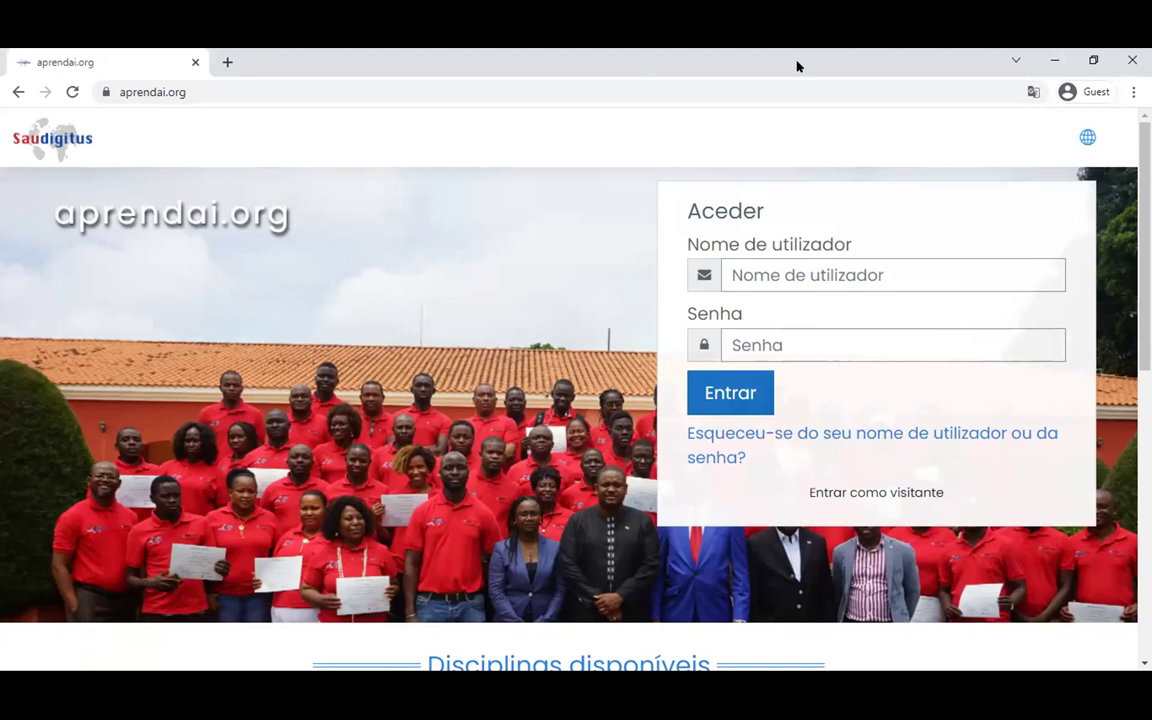
left_click(118, 90)
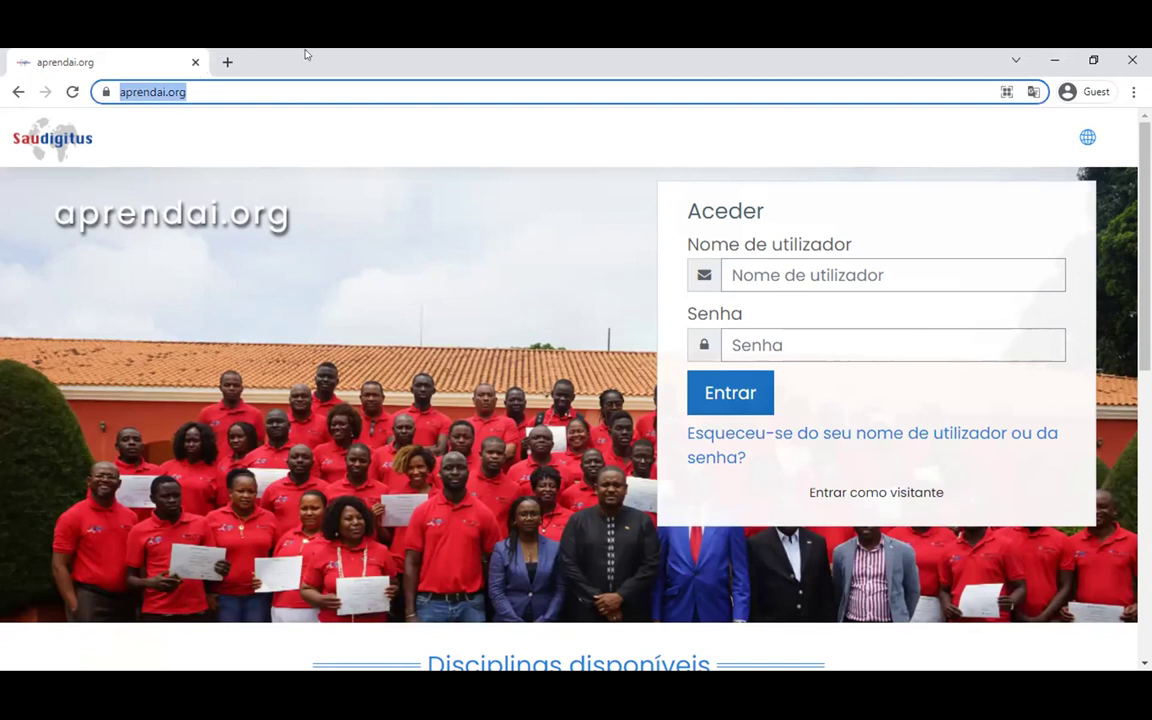
left_click(177, 84)
left_click(220, 120)
left_click(745, 274)
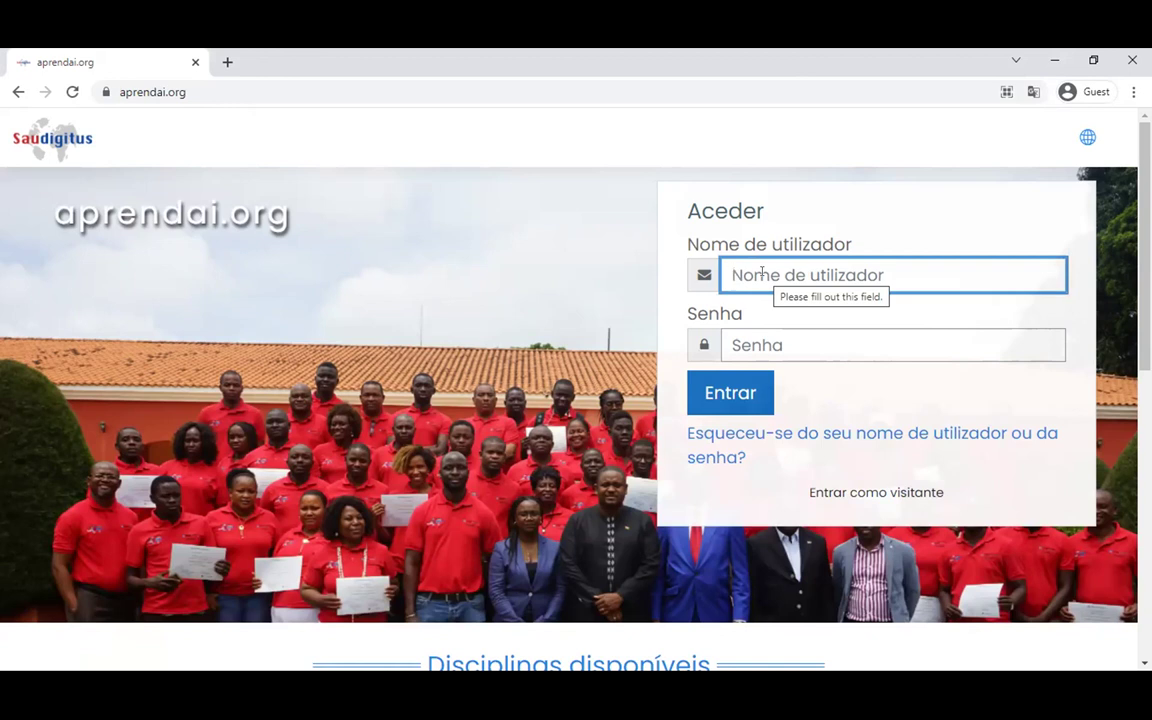
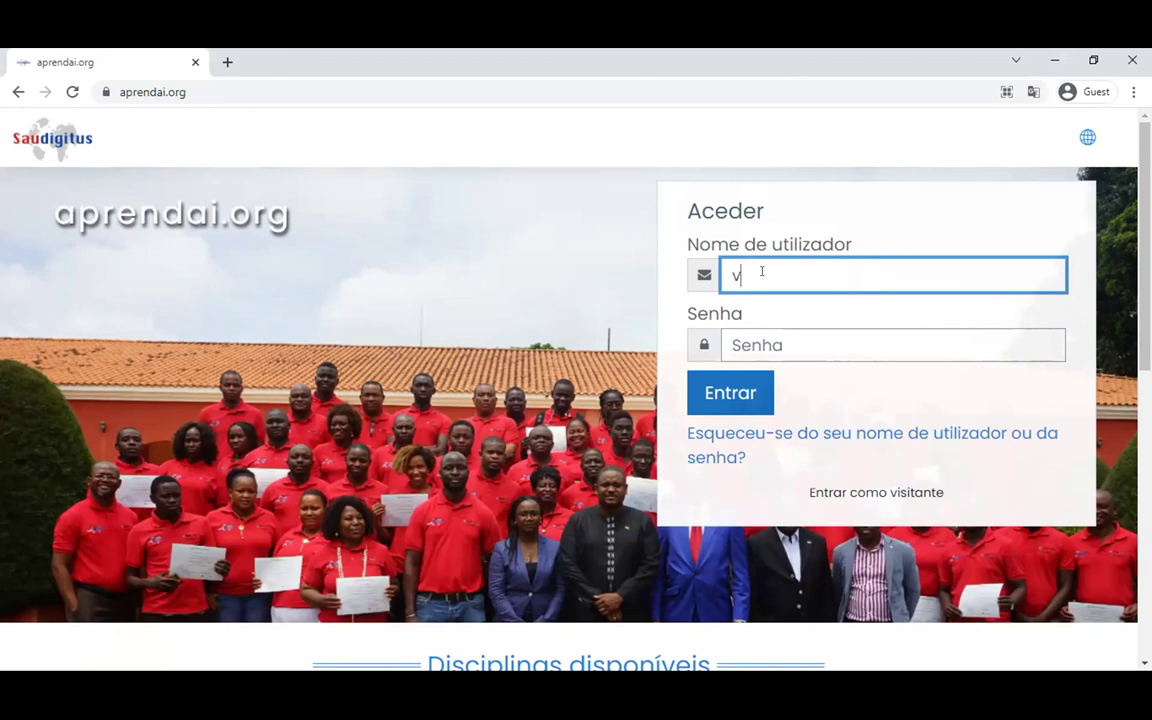
left_click(773, 346)
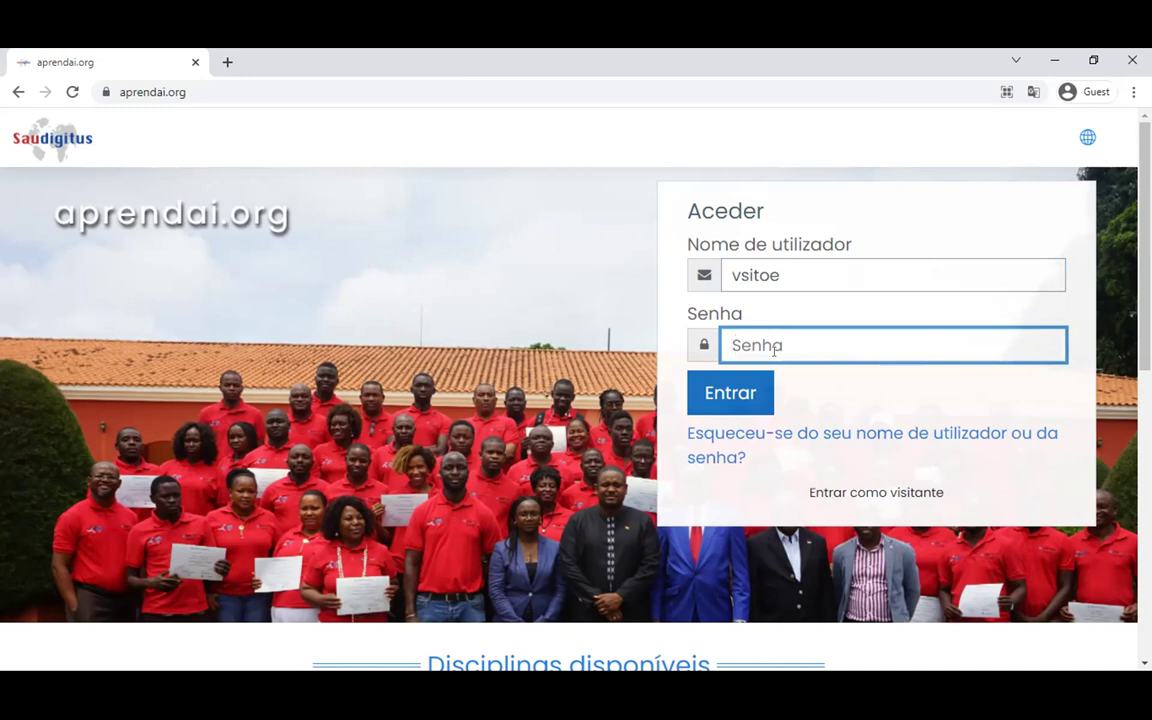
type("••••••••")
Submit the login and look over the Moodle dashboard
left_click(758, 386)
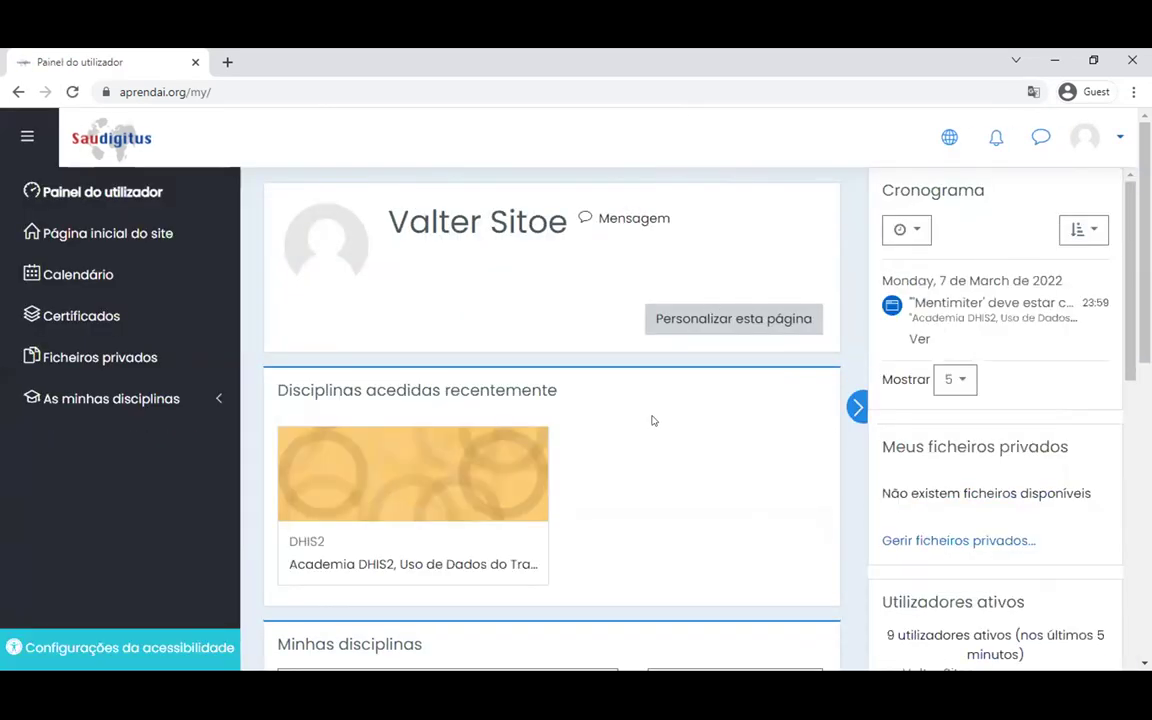
scroll(652, 421, "down", 2)
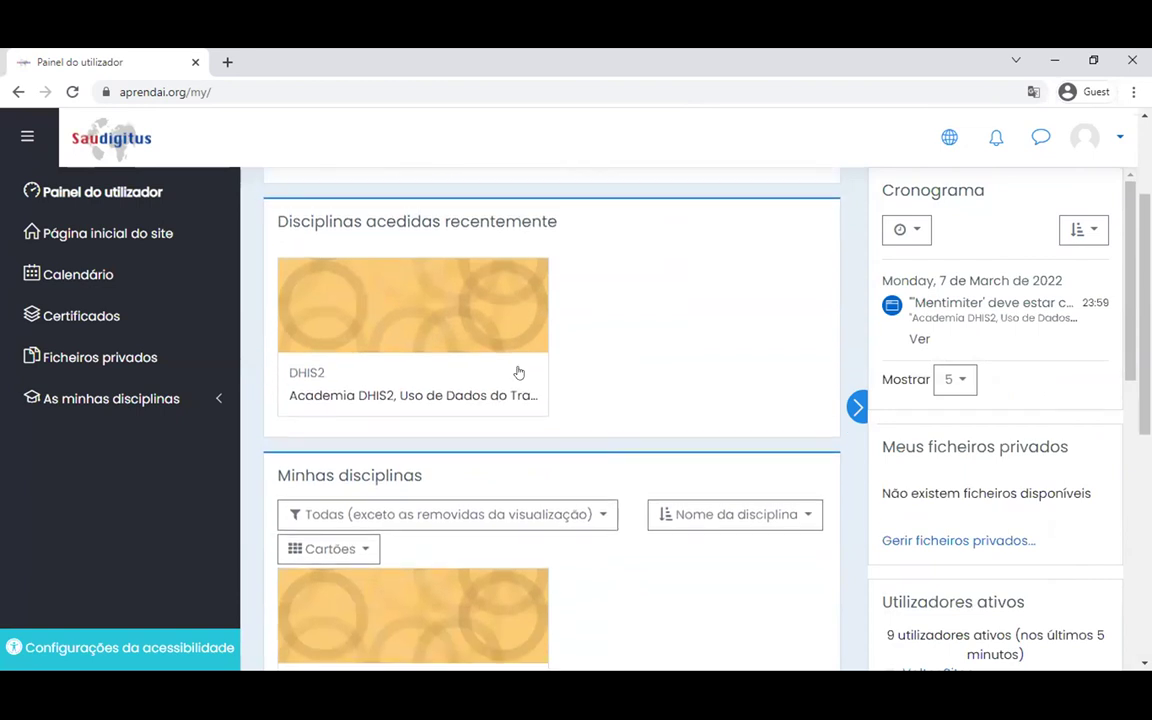
scroll(800, 340, "up", 2)
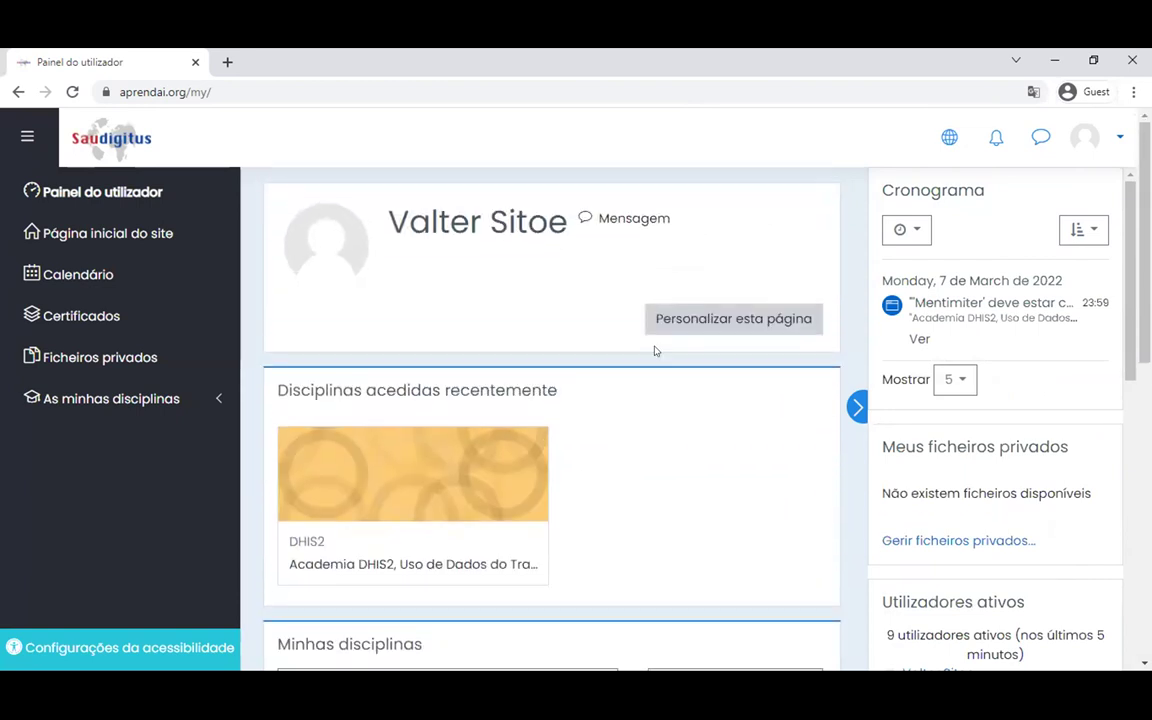
scroll(694, 334, "down", 2)
scroll(694, 334, "up", 2)
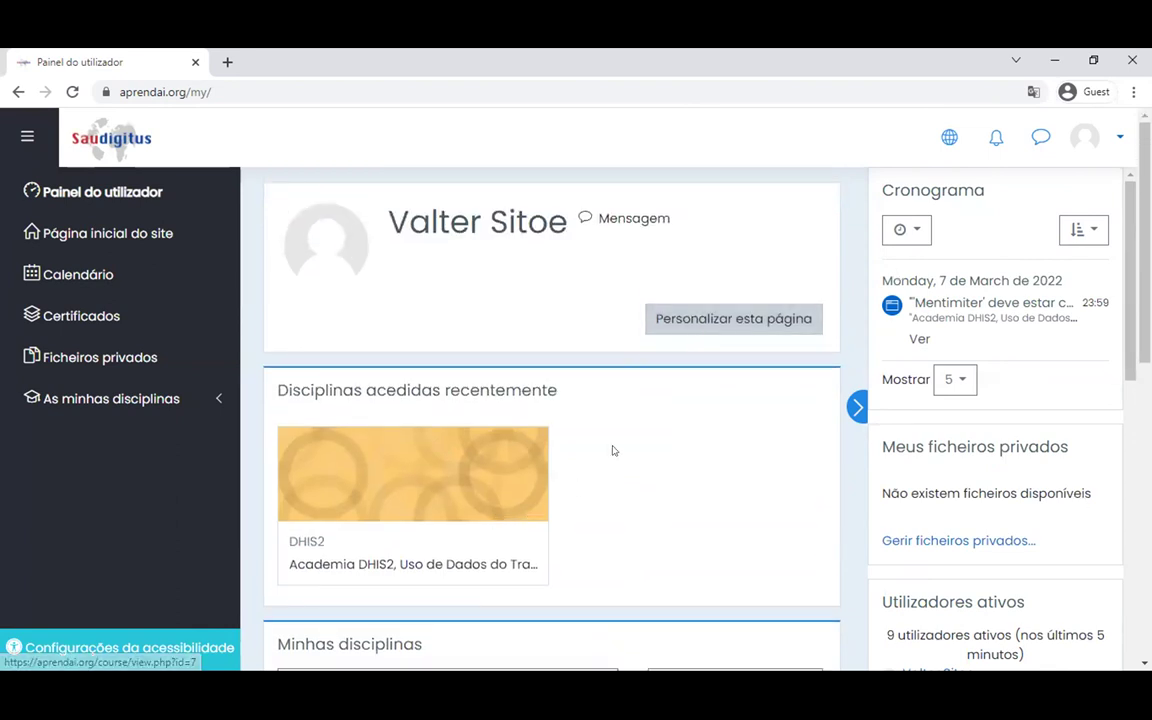
Expand As minhas disciplinas and open the Academia DHIS2, Uso de Dados do Tracker - 2022 course
left_click(209, 398)
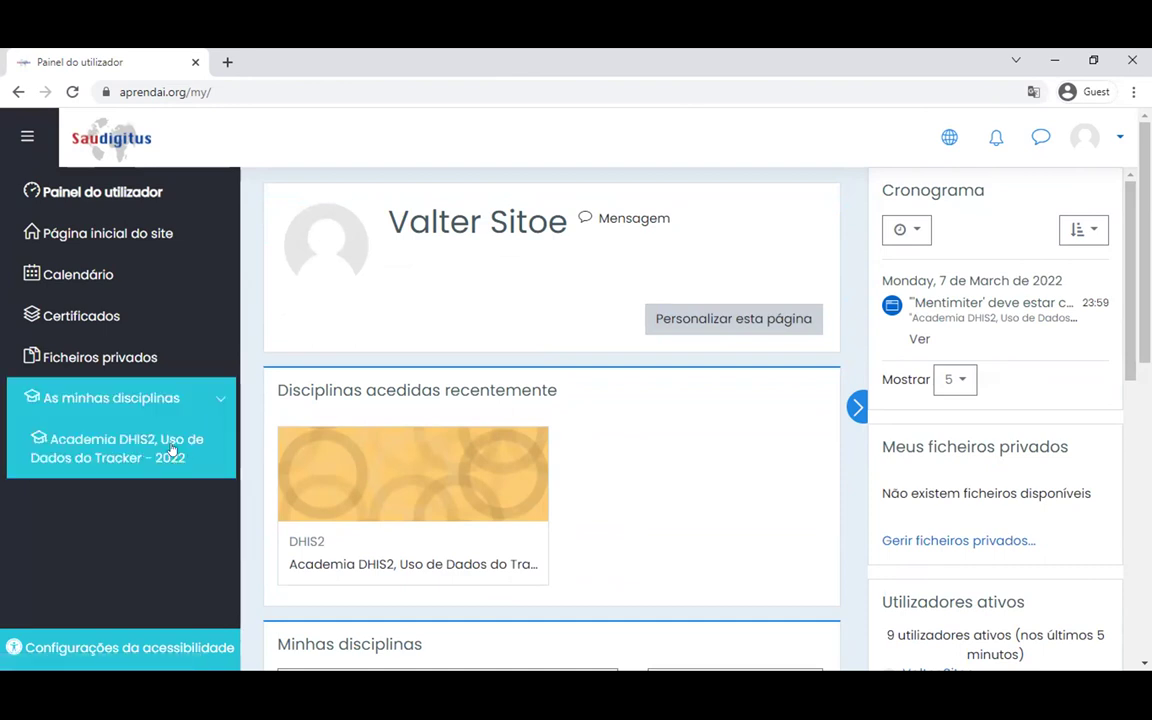
scroll(589, 391, "down", 1)
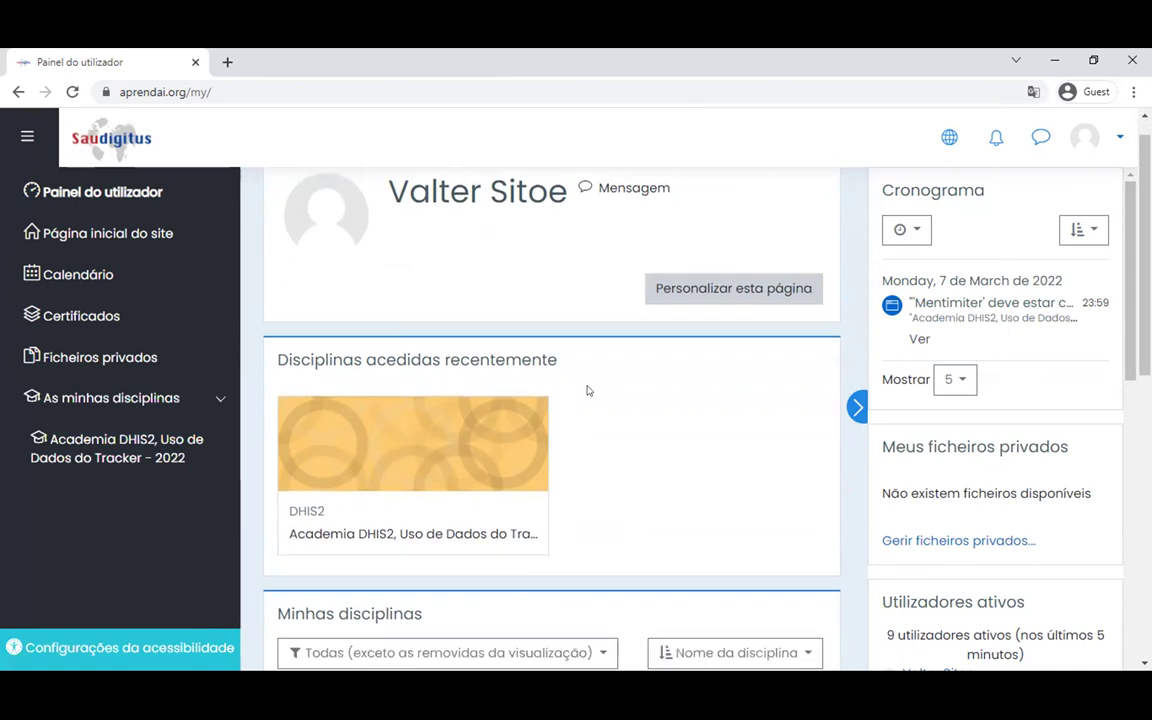
scroll(465, 423, "up", 1)
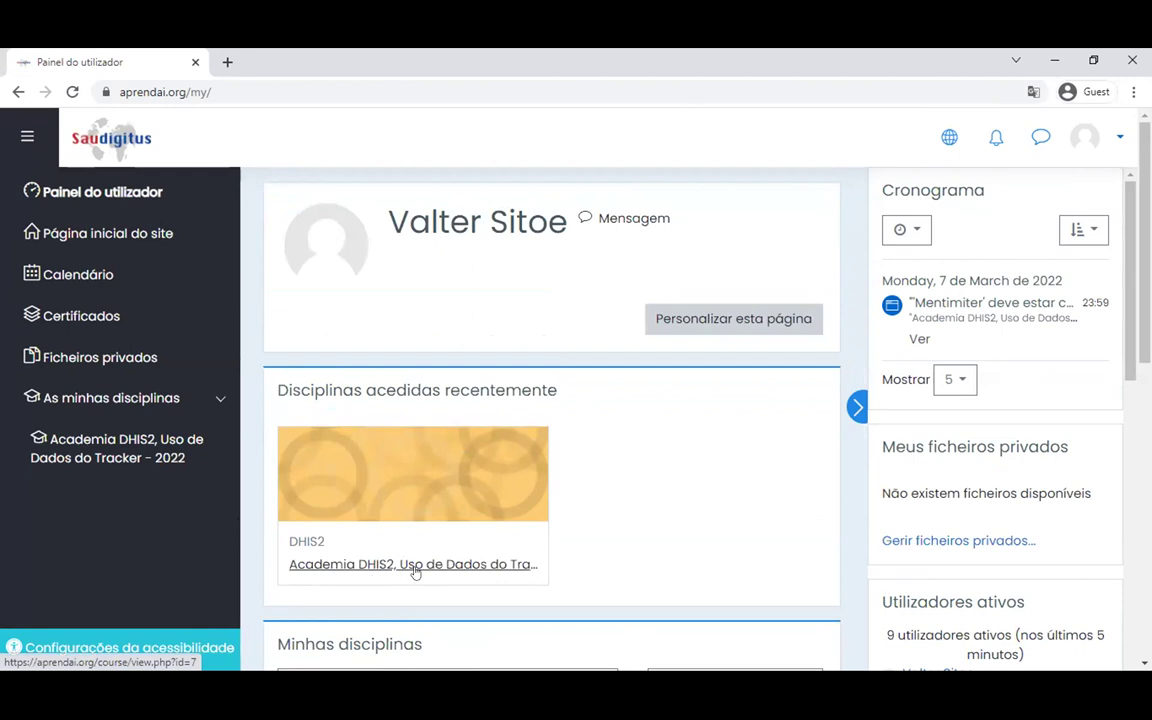
scroll(568, 411, "down", 4)
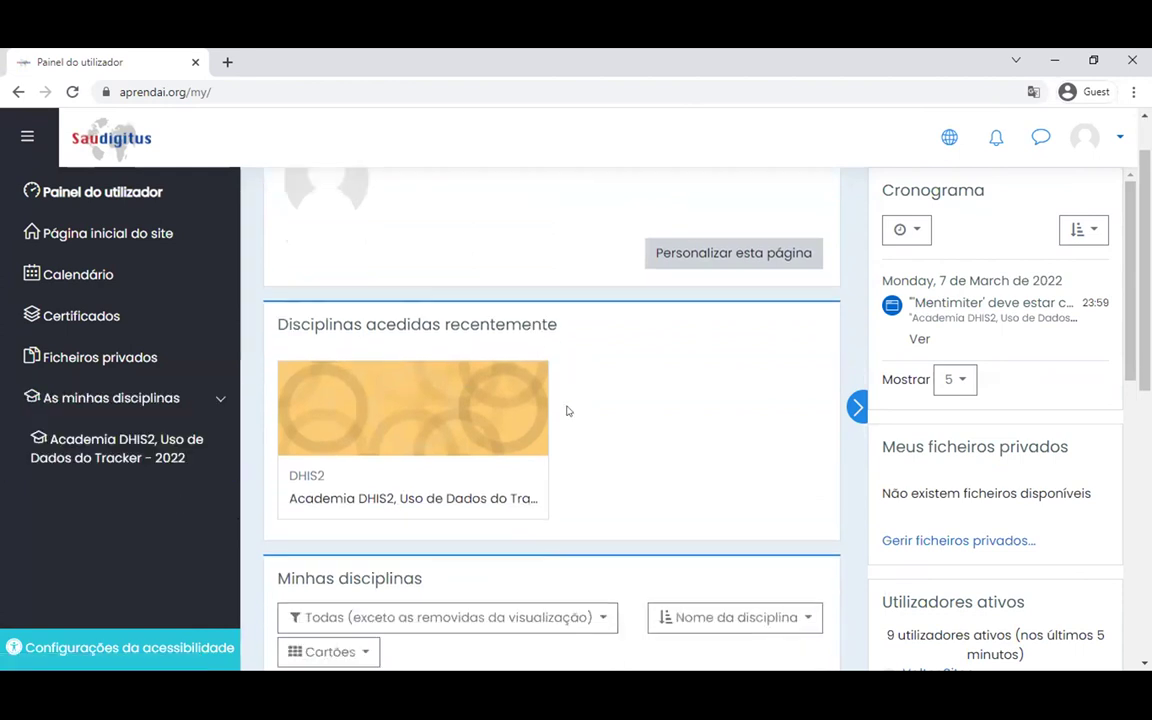
scroll(567, 411, "down", 3)
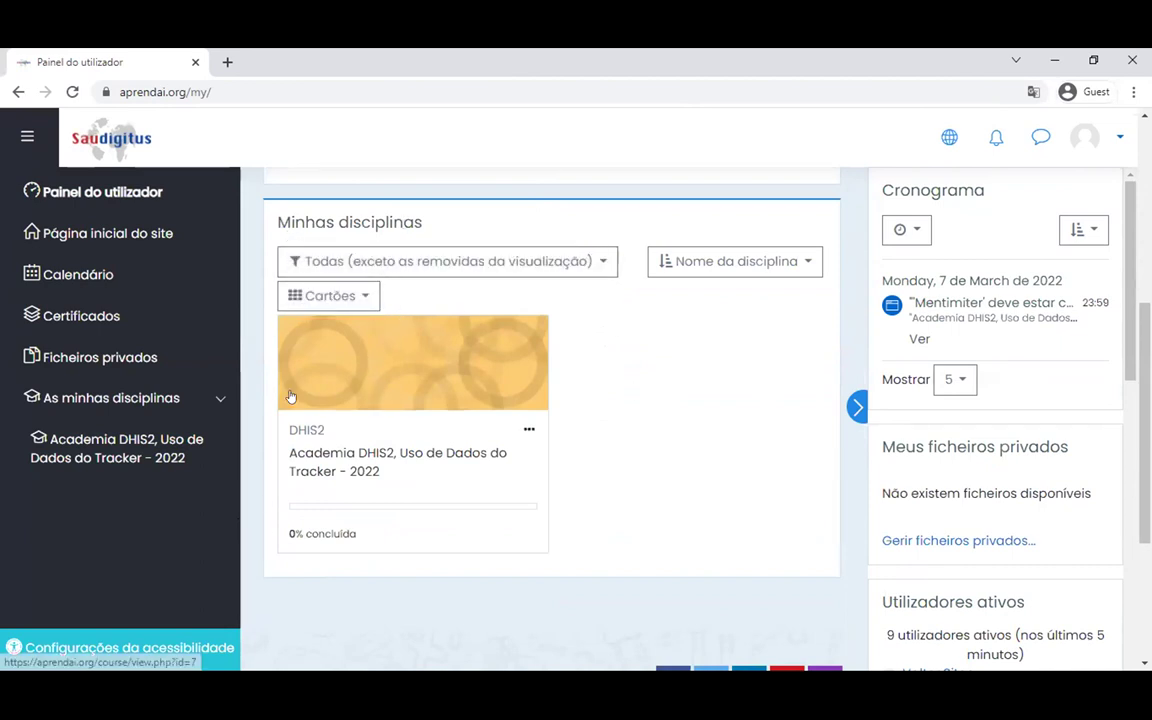
left_click(222, 397)
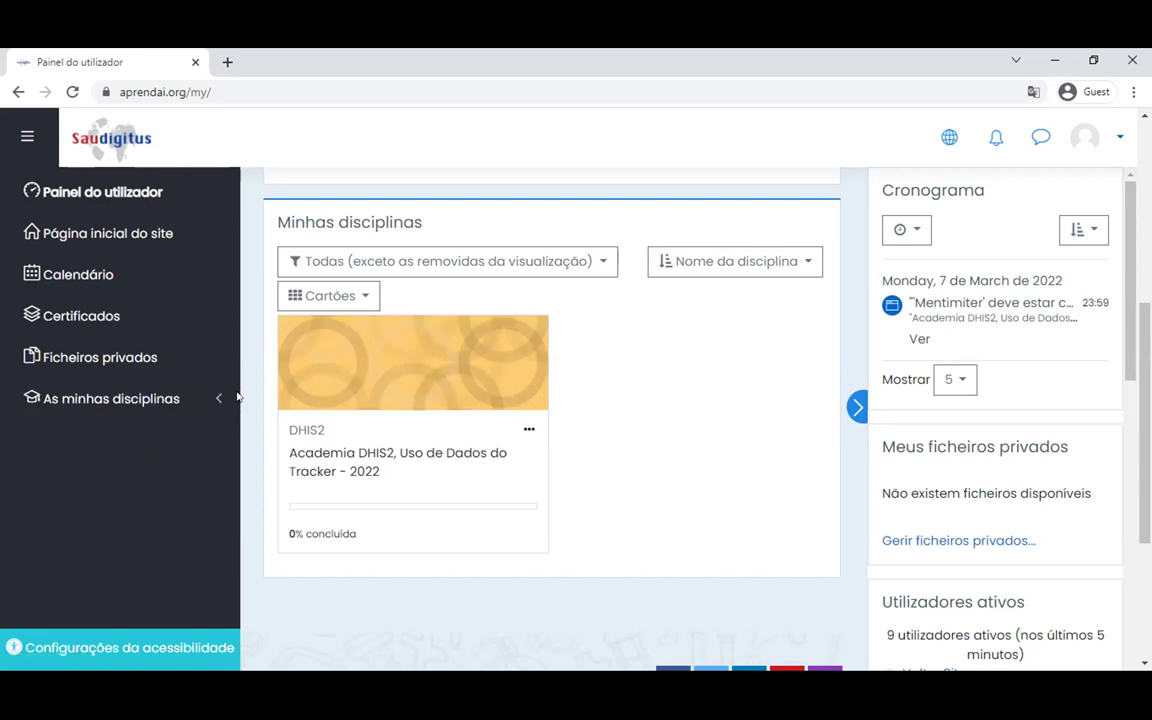
left_click(185, 400)
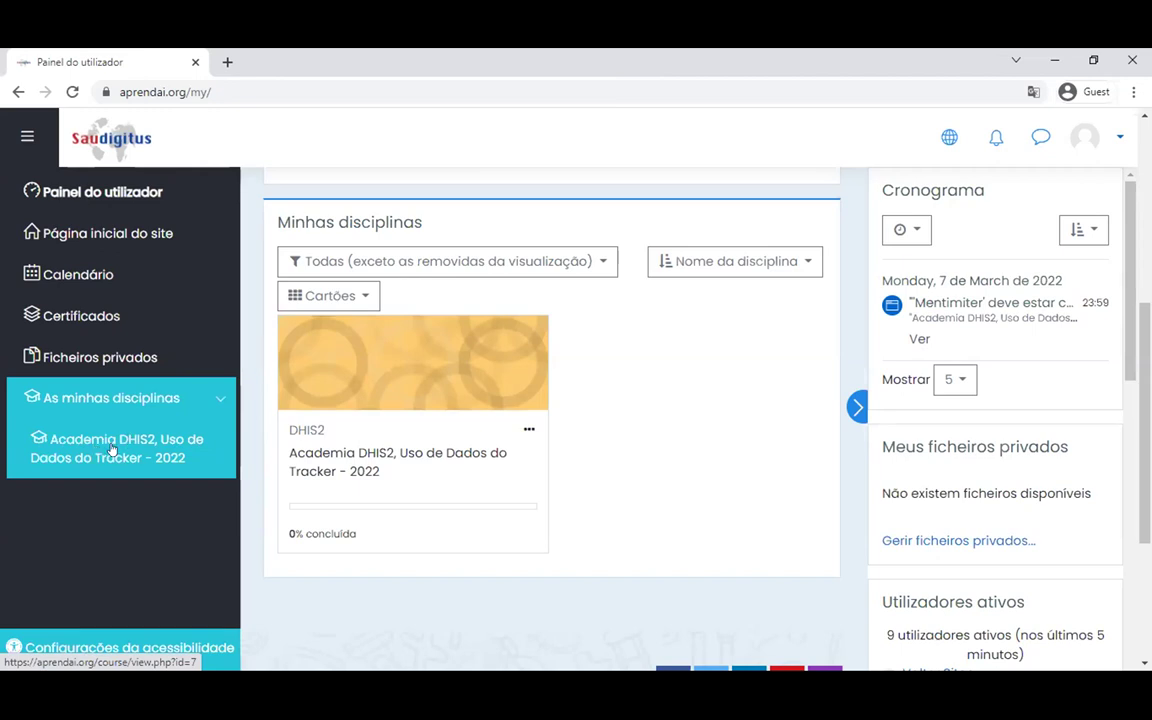
left_click(140, 452)
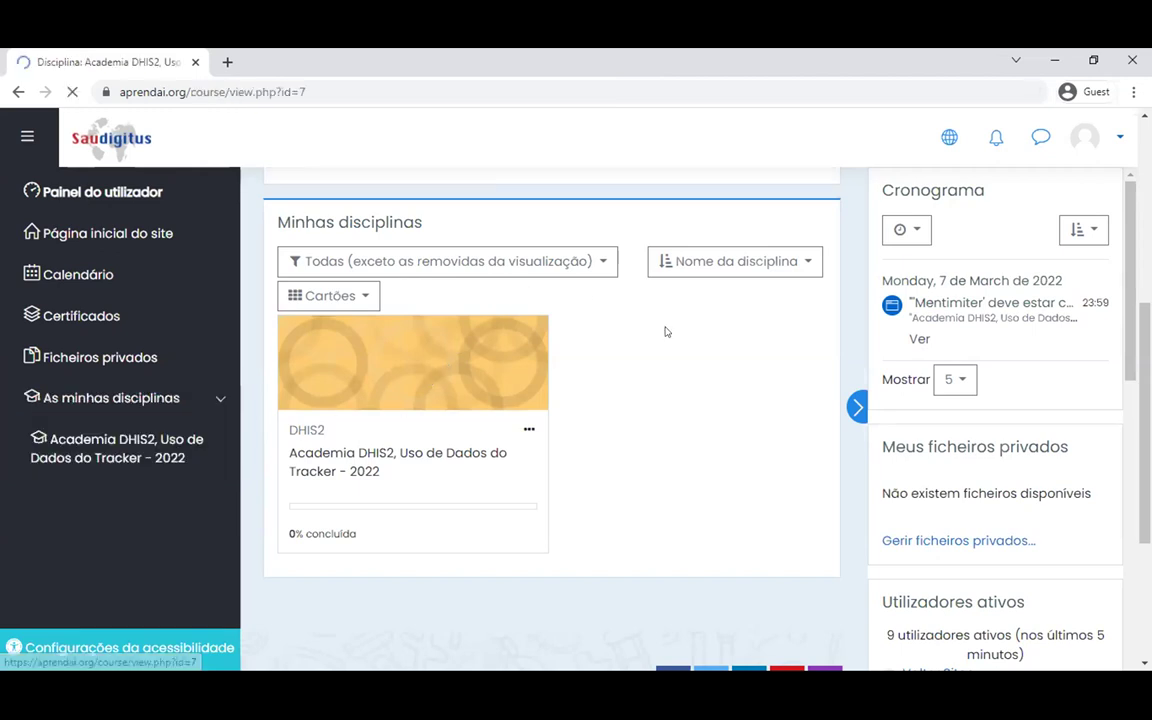
Open the Presenças section, then its Dia 1 - Presença activity
scroll(659, 383, "down", 2)
scroll(659, 383, "up", 2)
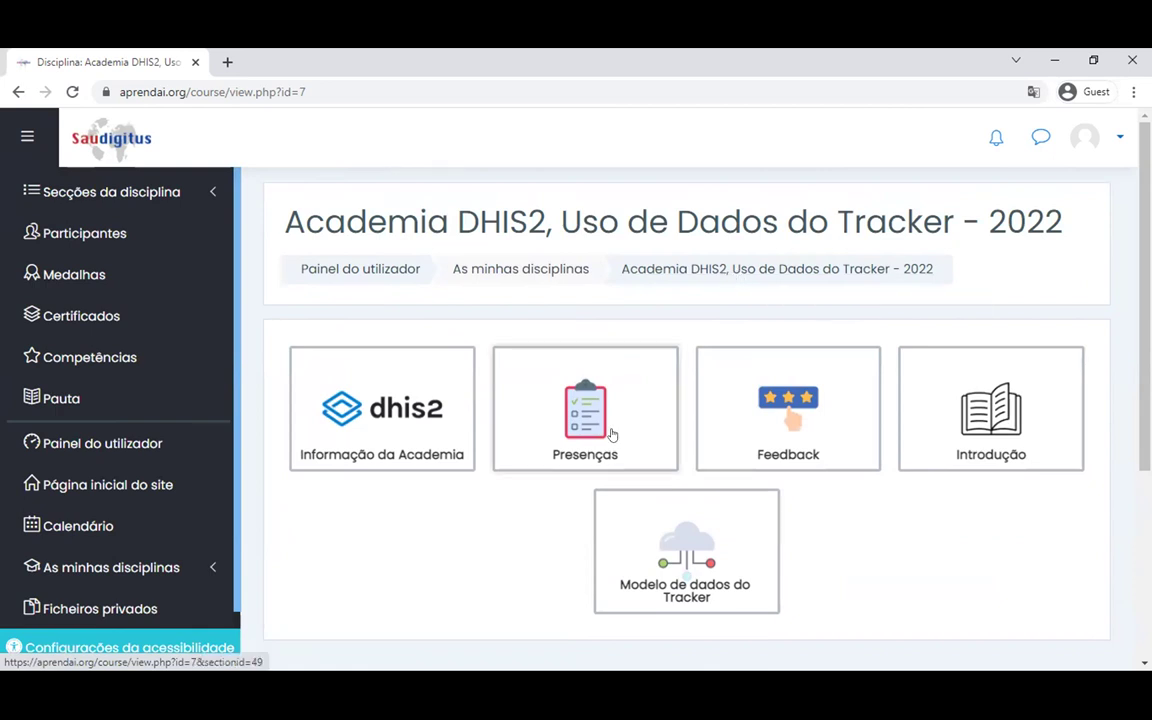
left_click(592, 406)
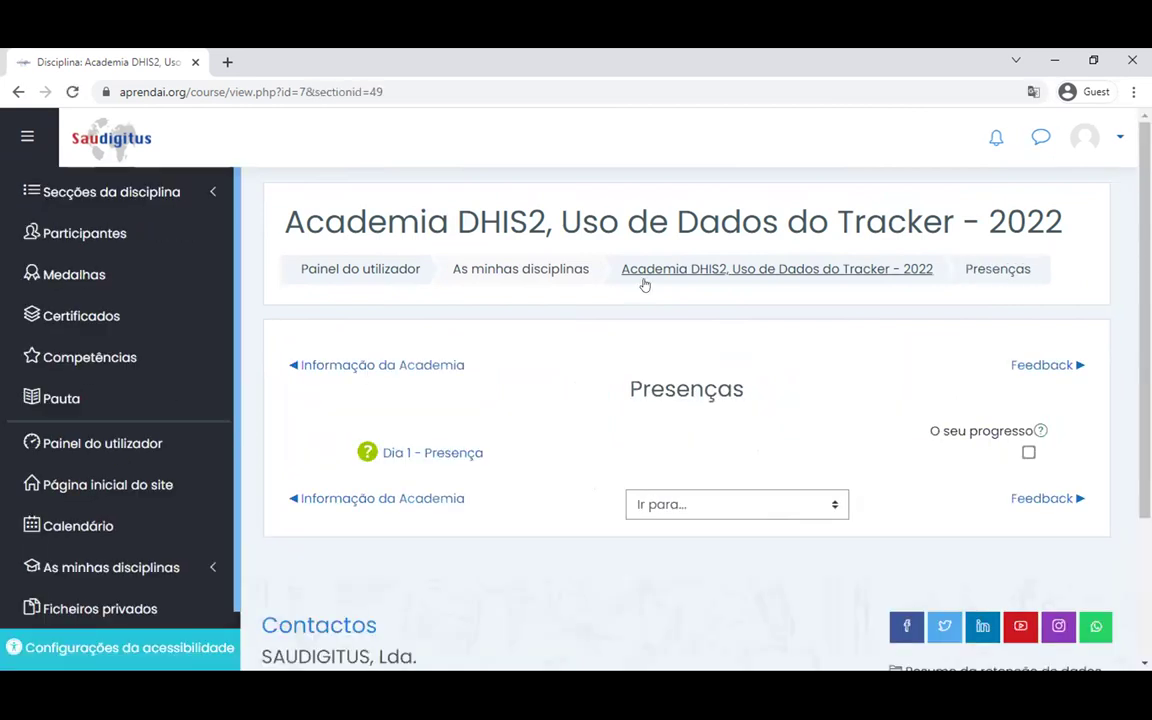
scroll(645, 285, "up", 1)
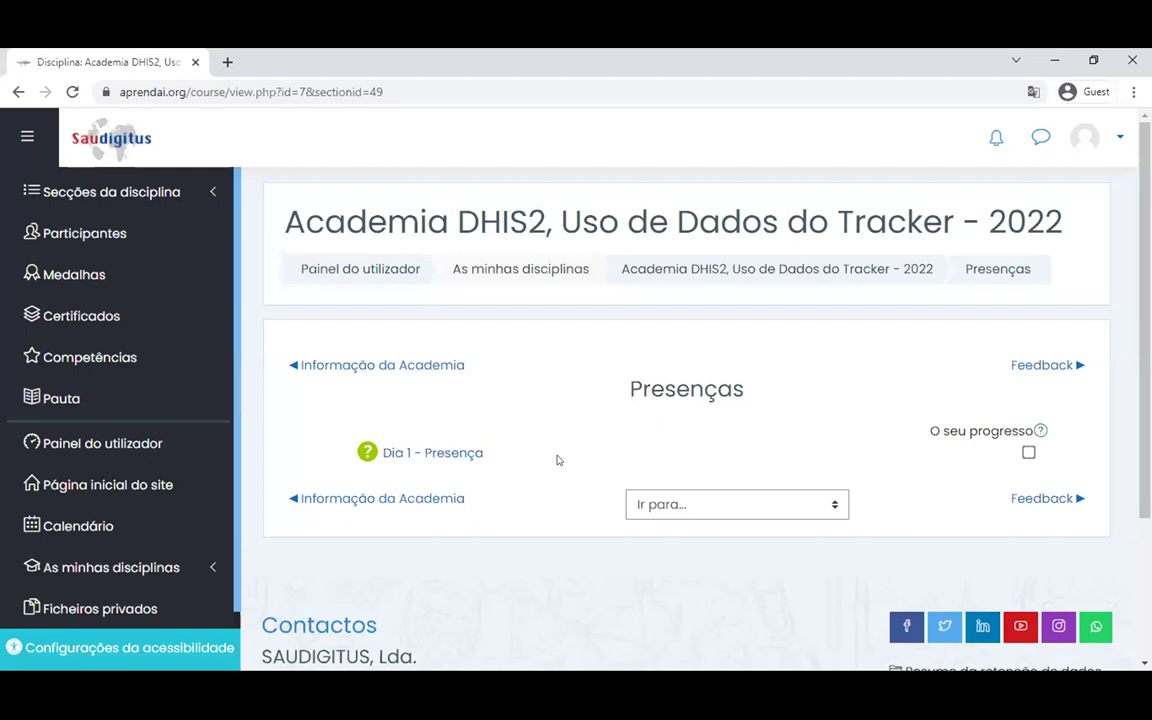
left_click(431, 459)
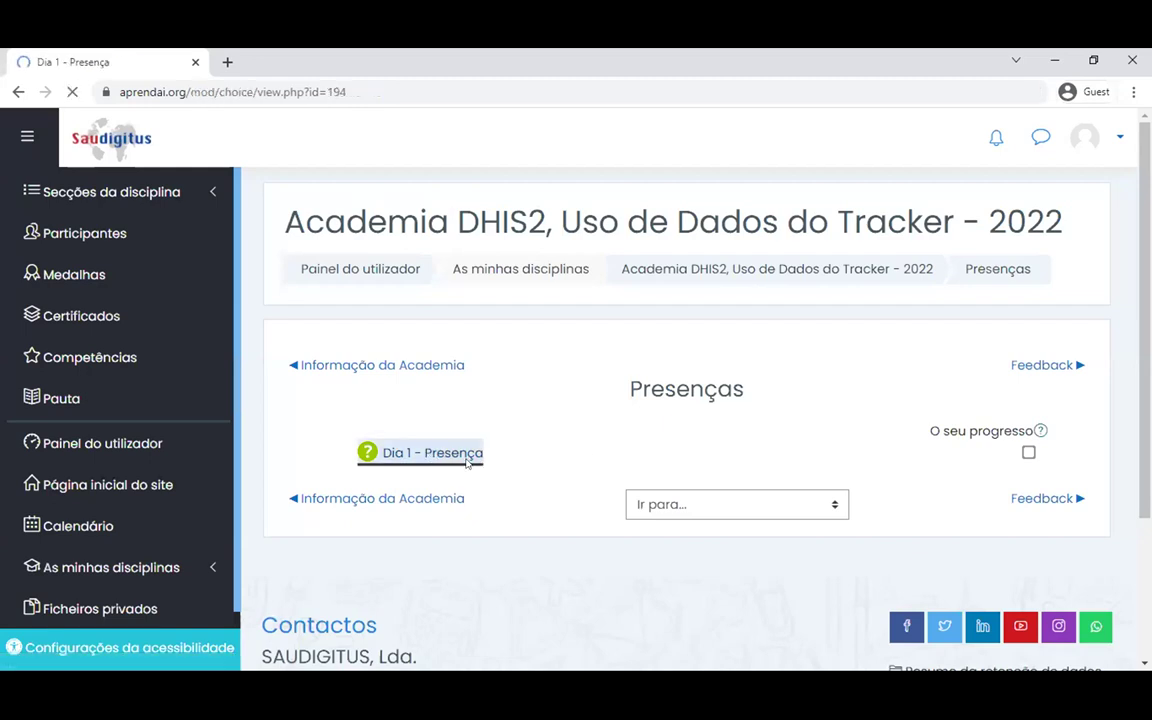
Highlight the recorded answer 'Ilha do Sal' on the Dia 1 - Presença page
scroll(625, 406, "down", 1)
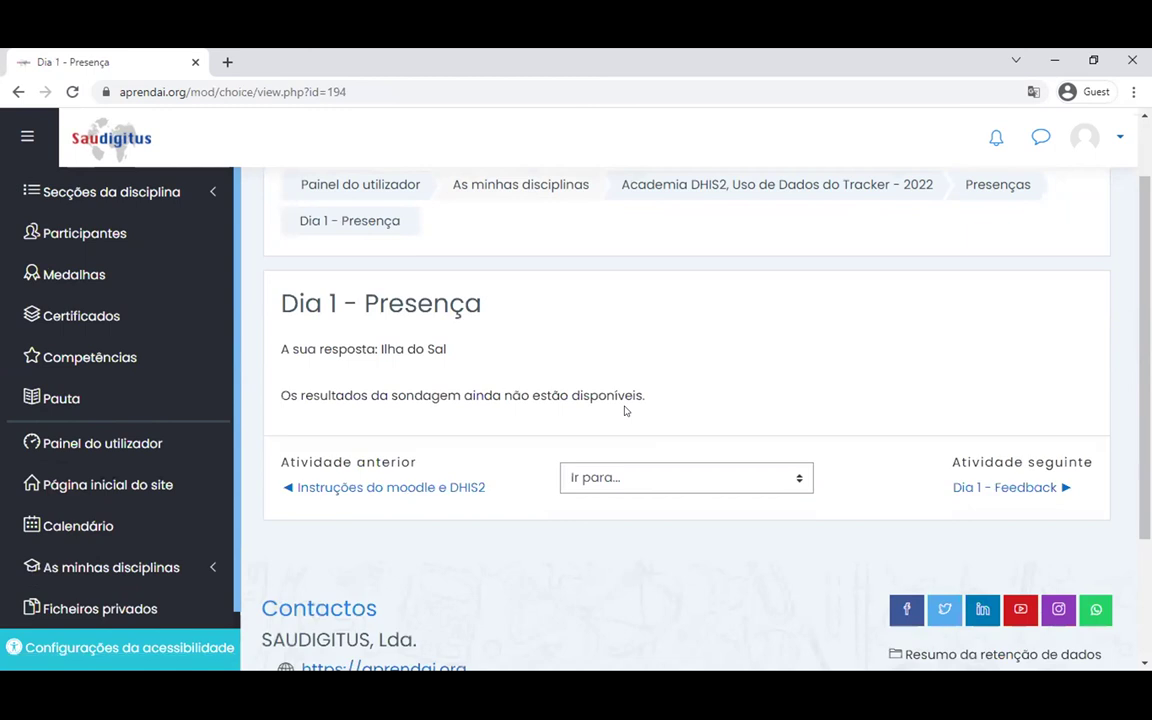
scroll(623, 407, "up", 1)
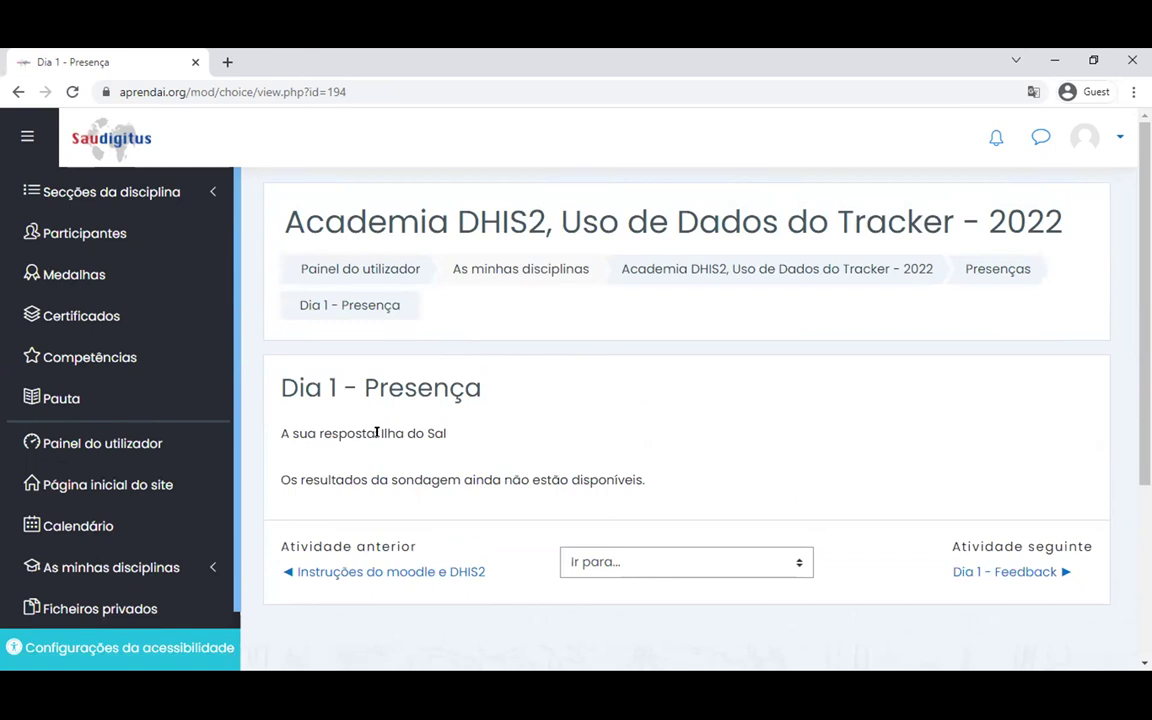
left_click_drag(377, 427, 463, 422)
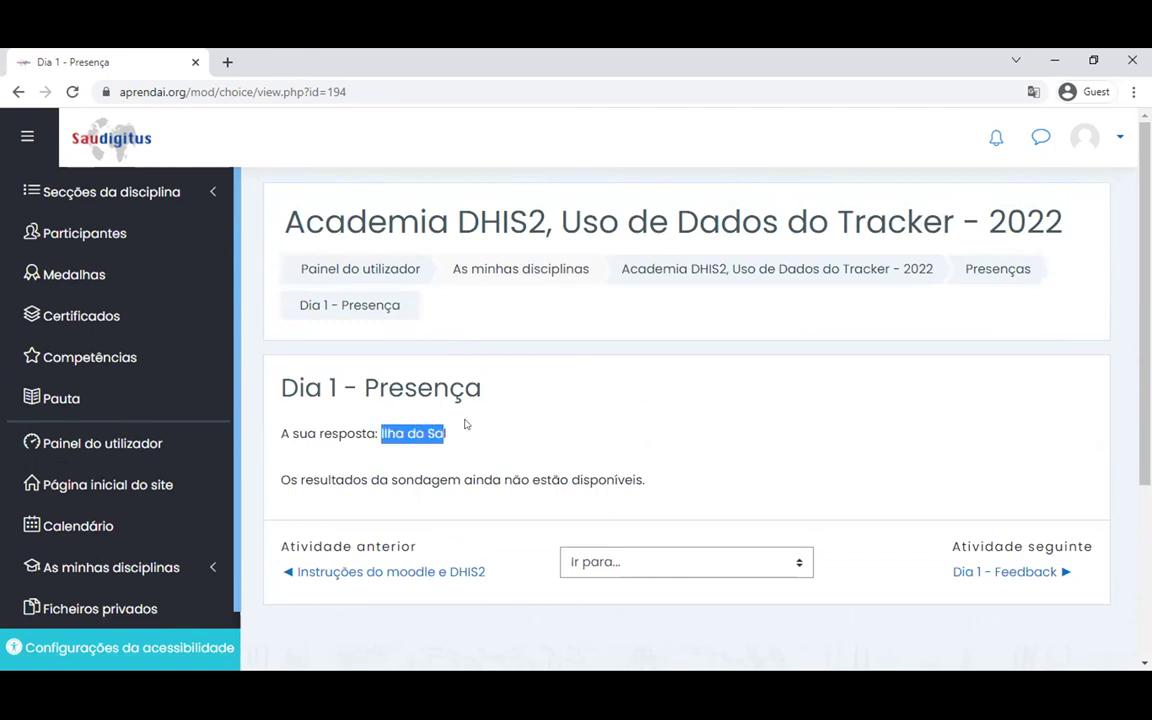
left_click(381, 447)
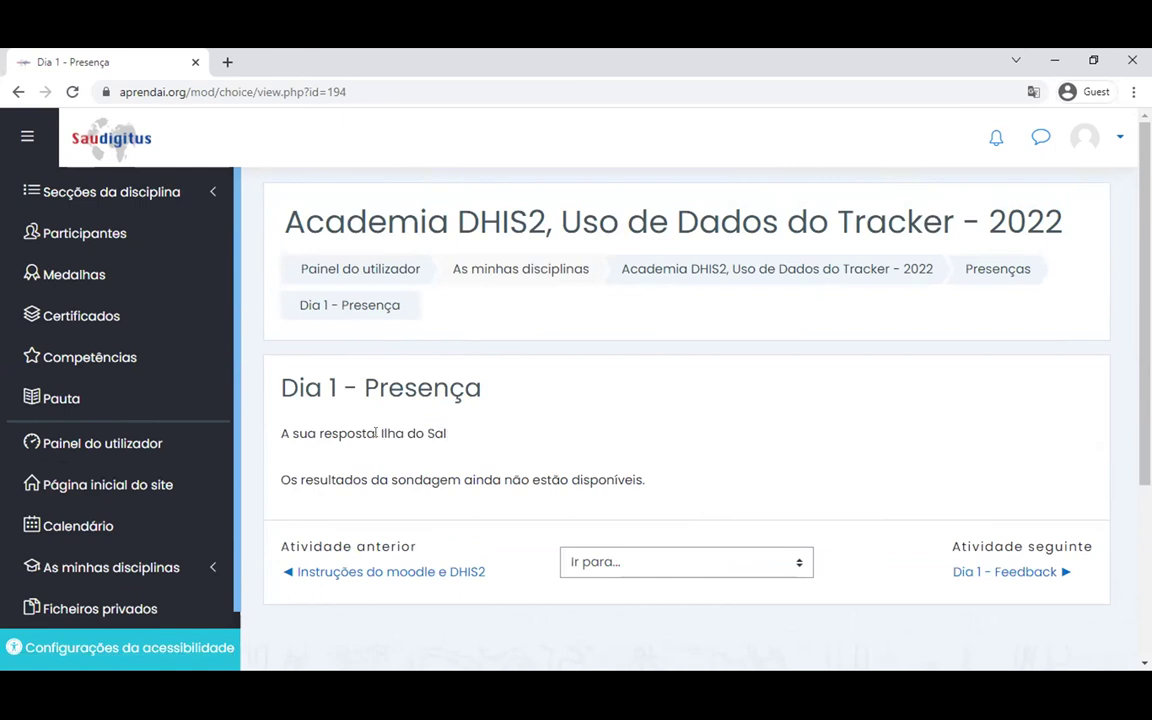
left_click_drag(377, 433, 463, 434)
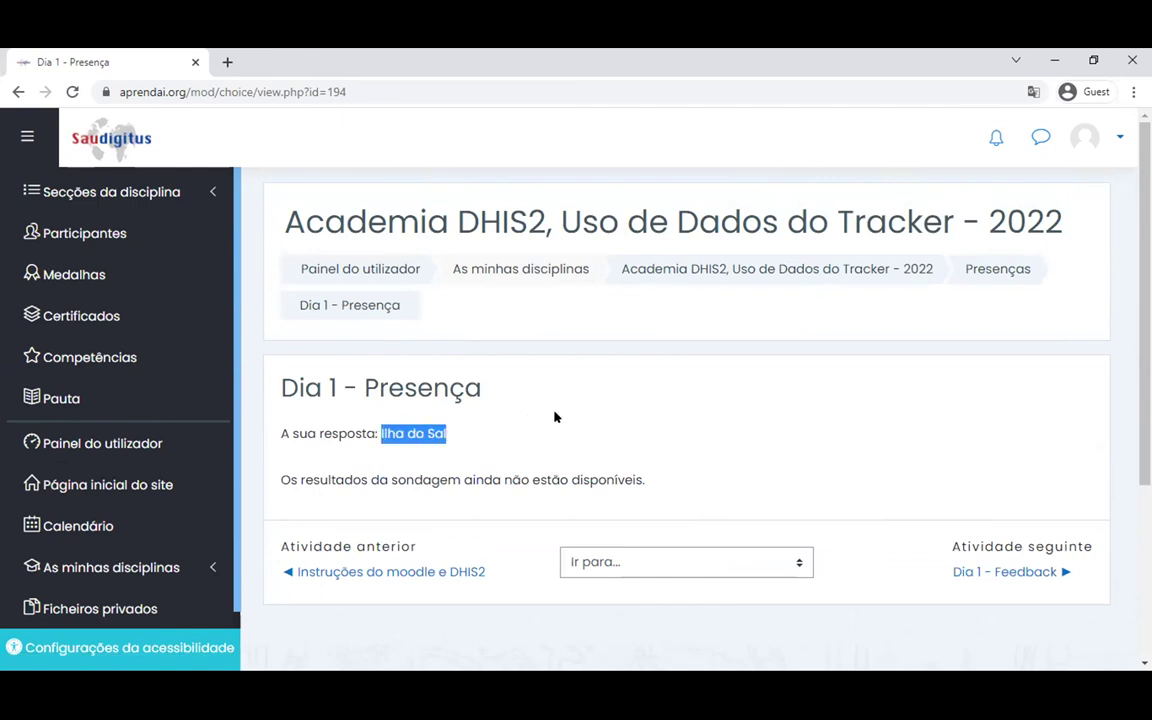
scroll(618, 406, "down", 3)
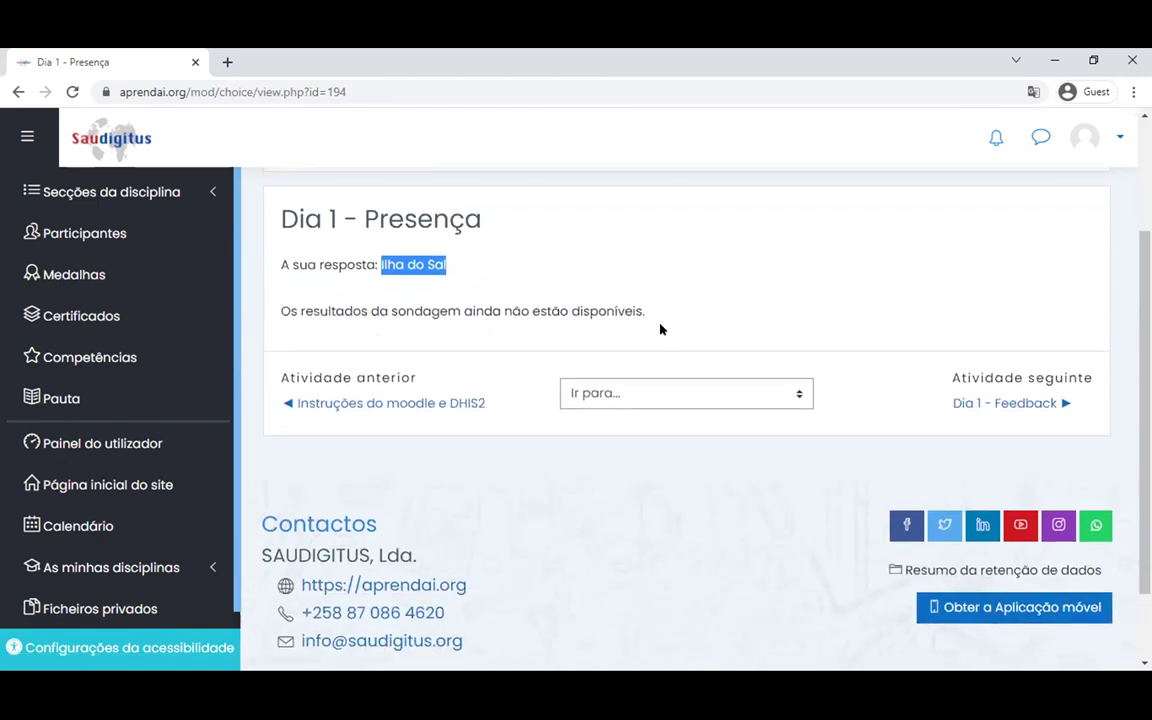
scroll(660, 328, "up", 3)
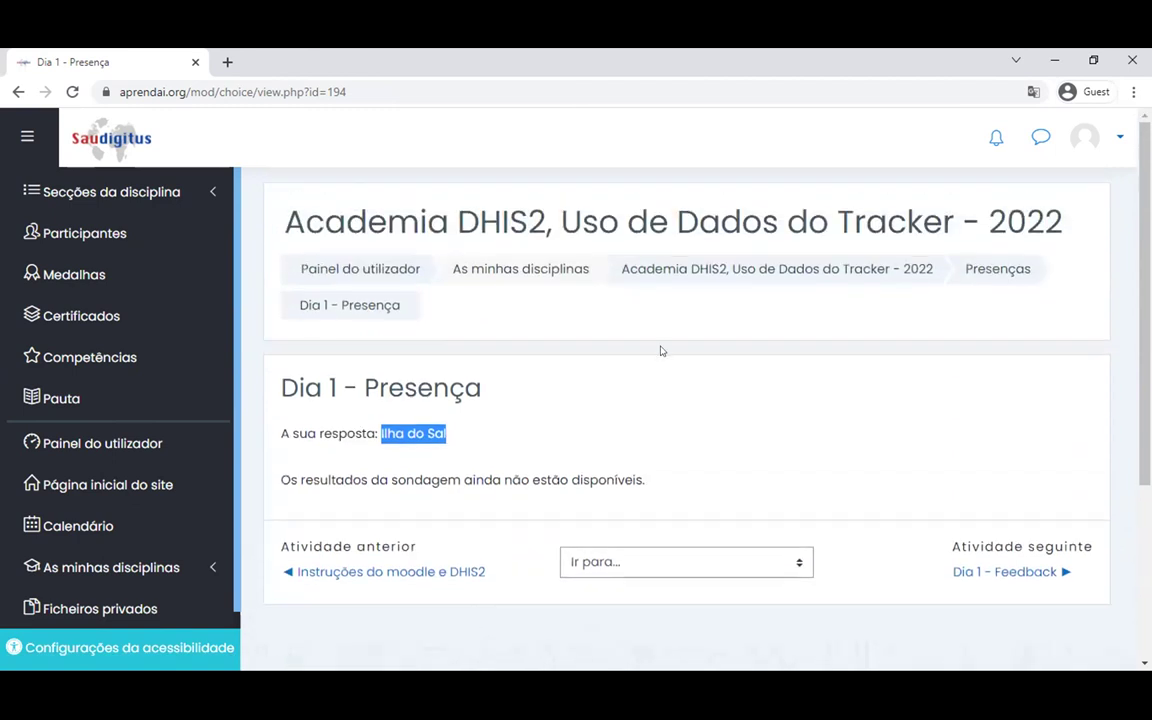